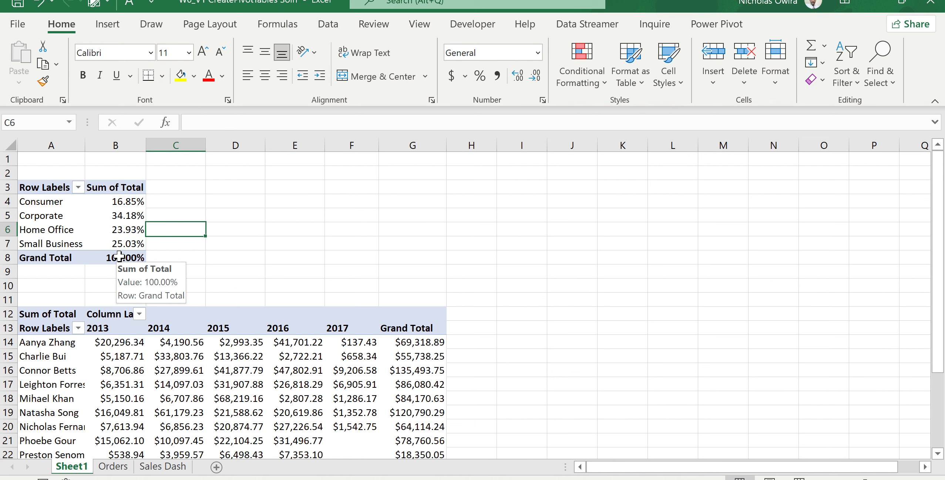
Show the Sum of Total values in the account manager by year PivotTable as % of Grand Total
{"action": "mouse_move", "coordinate": [132, 223]}
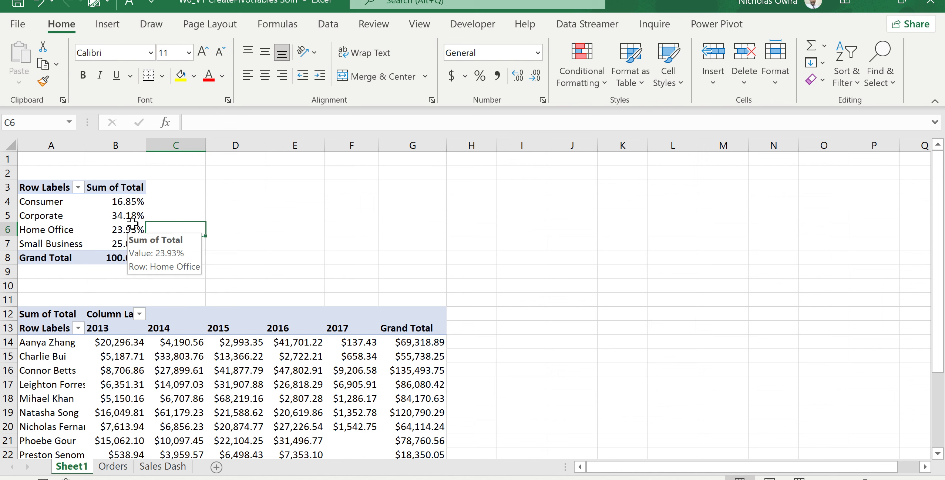
{"action": "scroll", "coordinate": [237, 245], "scroll_direction": "down", "scroll_amount": 3}
{"action": "left_click", "coordinate": [237, 242]}
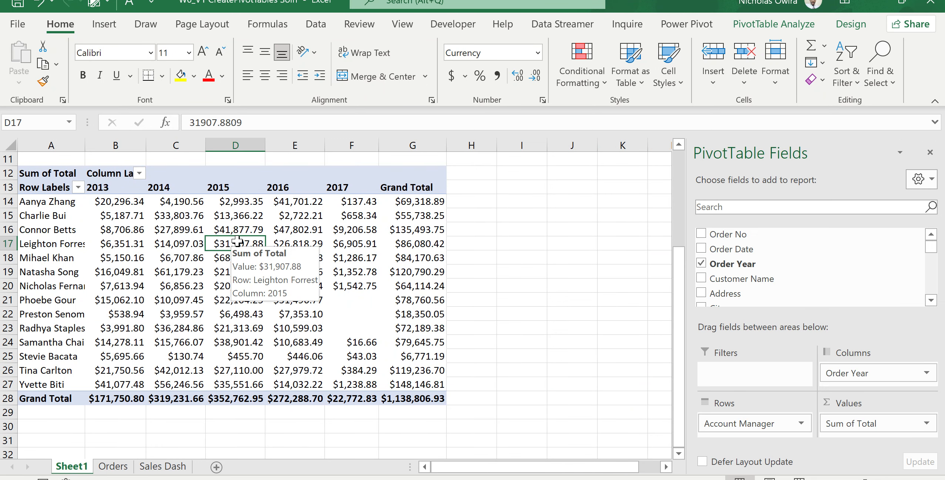
{"action": "right_click", "coordinate": [239, 244]}
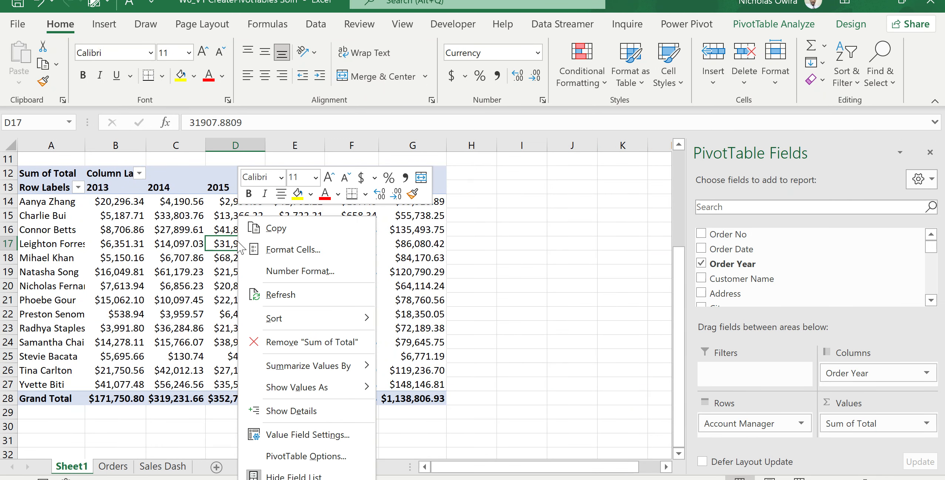
{"action": "mouse_move", "coordinate": [354, 391]}
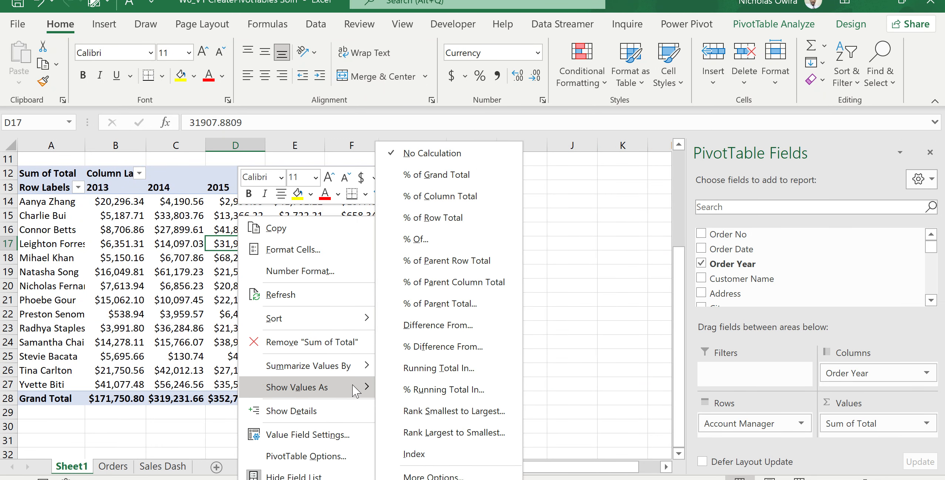
{"action": "left_click", "coordinate": [436, 174]}
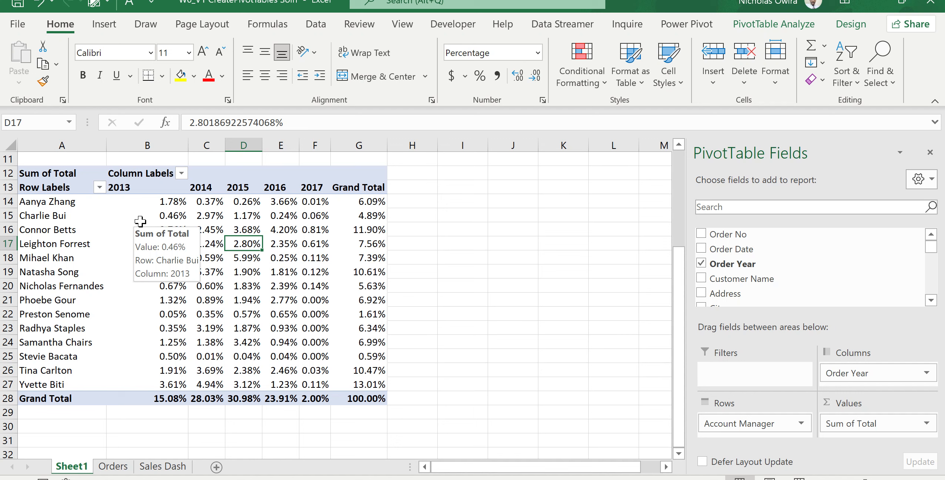
Switch the account manager PivotTable's values to display as % of Column Total
{"action": "mouse_move", "coordinate": [355, 352]}
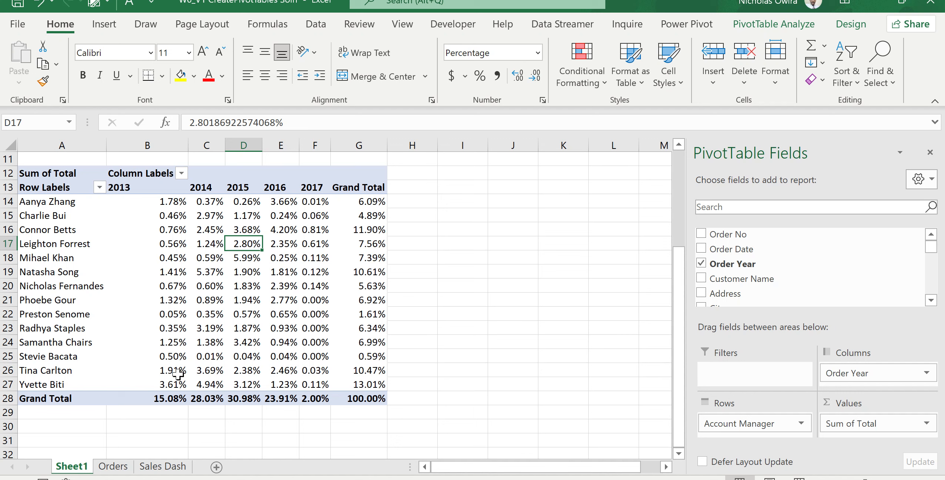
{"action": "mouse_move", "coordinate": [166, 399]}
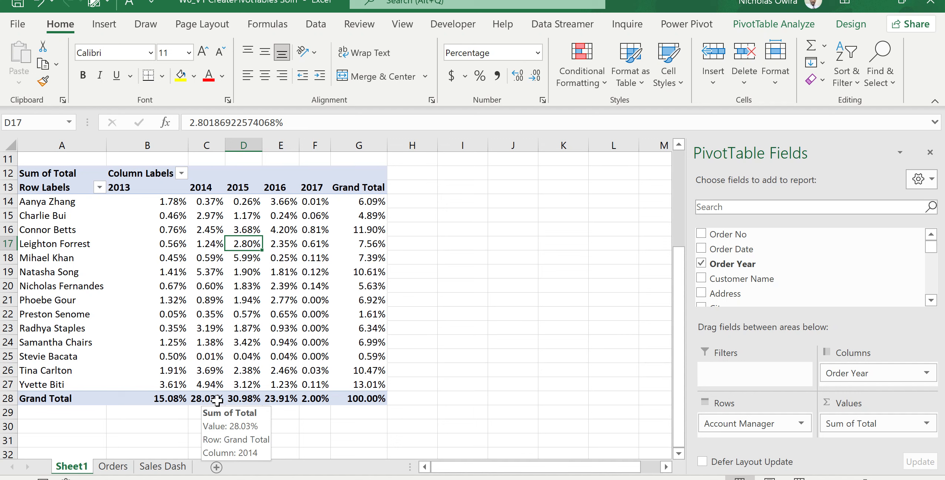
{"action": "mouse_move", "coordinate": [241, 400]}
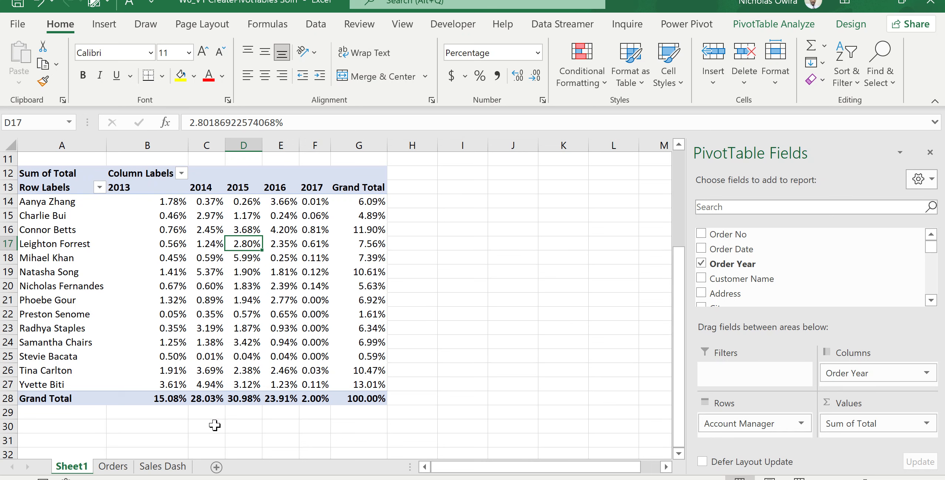
{"action": "mouse_move", "coordinate": [252, 341]}
{"action": "left_click", "coordinate": [256, 287]}
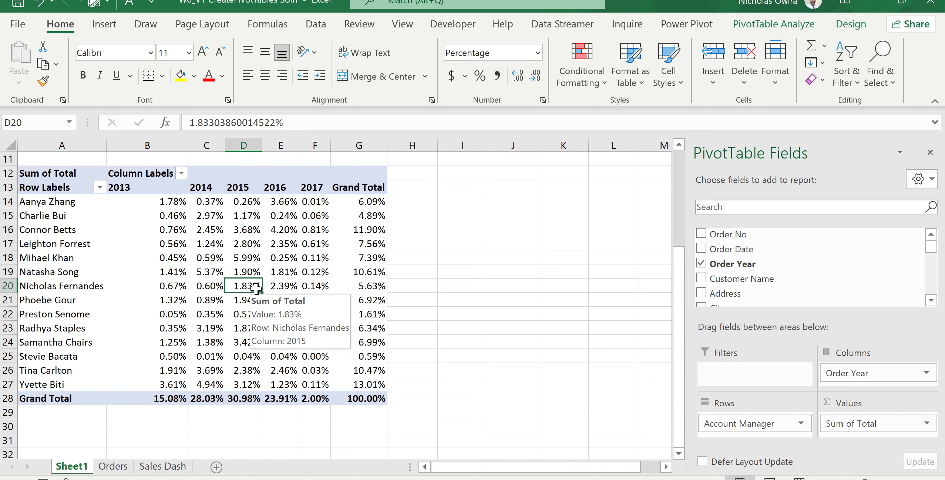
{"action": "right_click", "coordinate": [256, 288]}
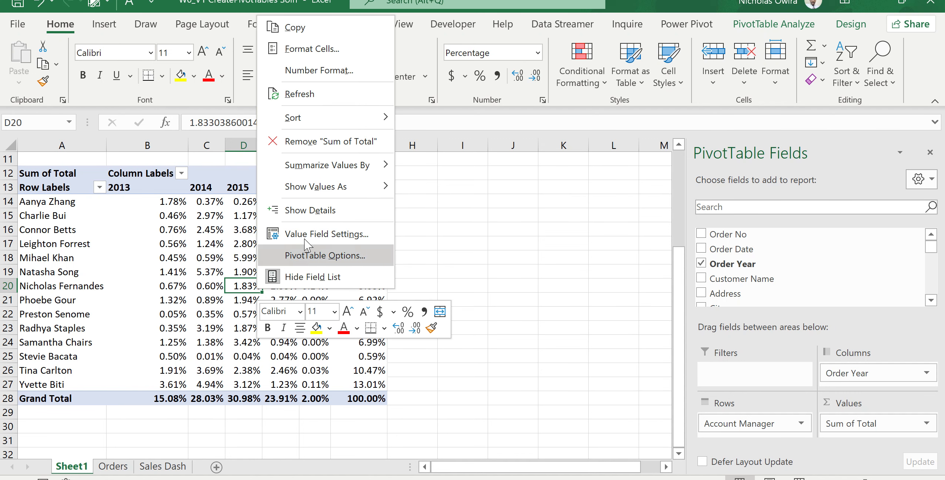
{"action": "mouse_move", "coordinate": [351, 186]}
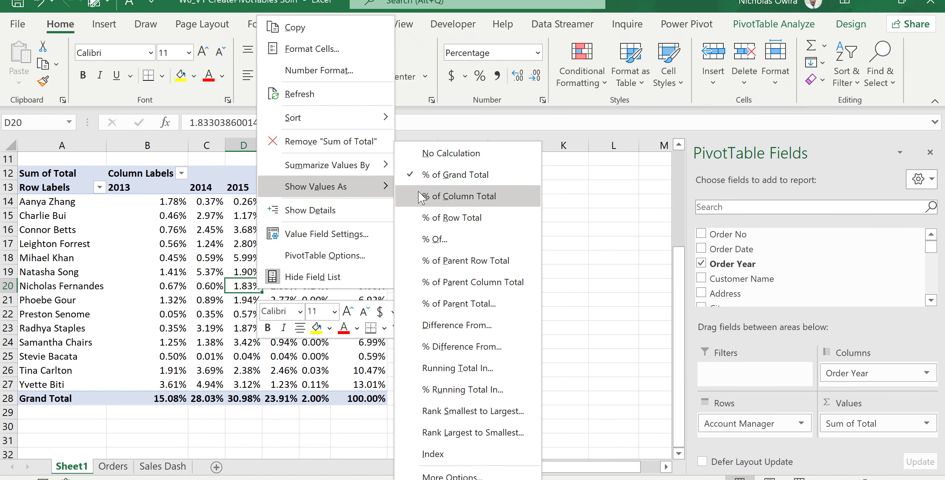
{"action": "left_click", "coordinate": [430, 197]}
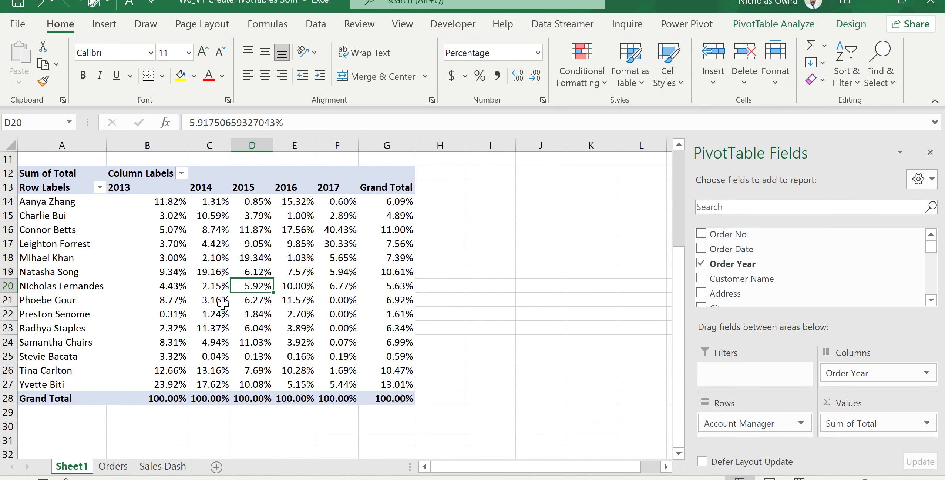
Switch the account manager PivotTable's values to display as % of Row Total
{"action": "mouse_move", "coordinate": [147, 358]}
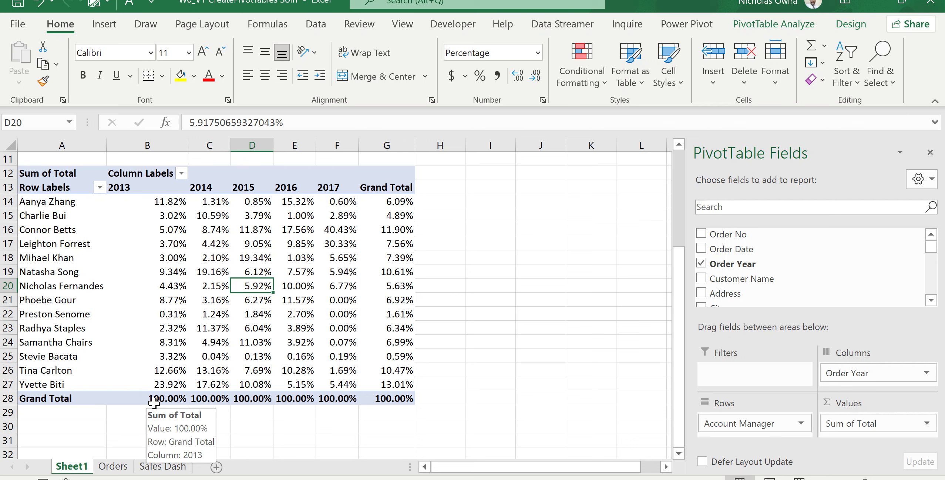
{"action": "mouse_move", "coordinate": [183, 301]}
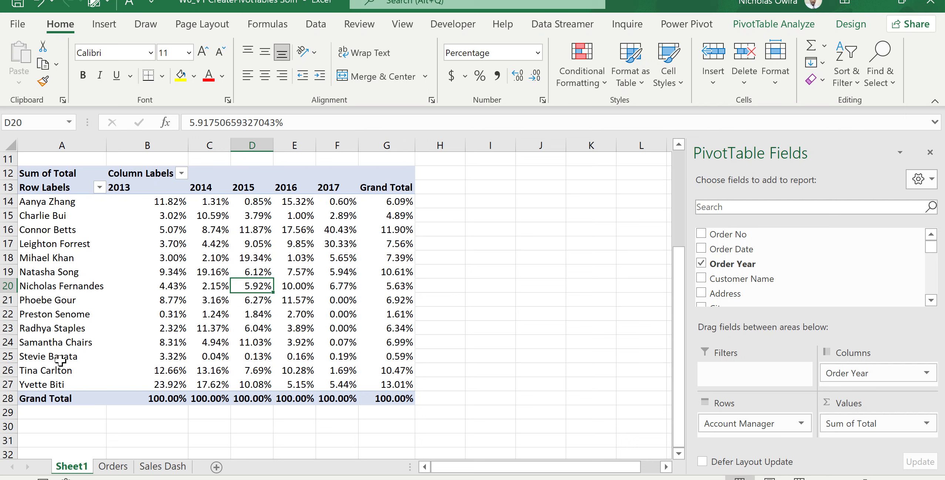
{"action": "right_click", "coordinate": [294, 230]}
{"action": "left_click", "coordinate": [510, 296]}
{"action": "mouse_move", "coordinate": [358, 212]}
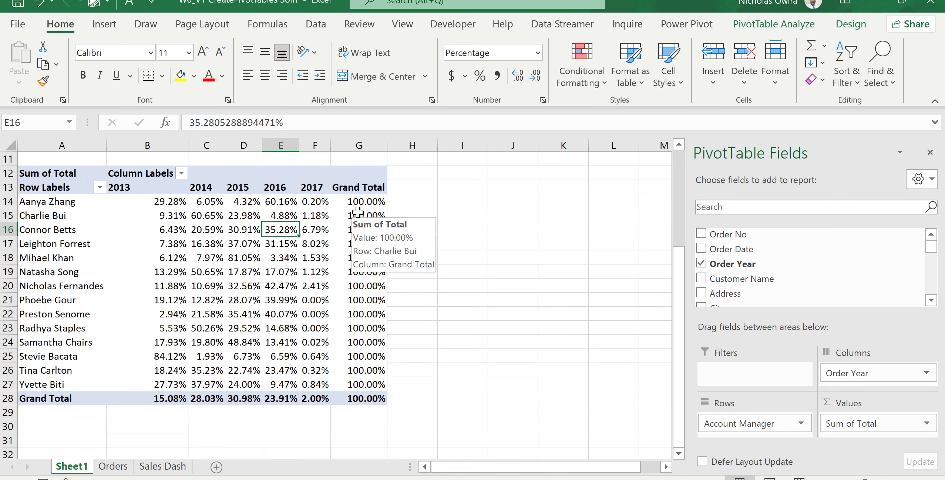
{"action": "left_click", "coordinate": [602, 446]}
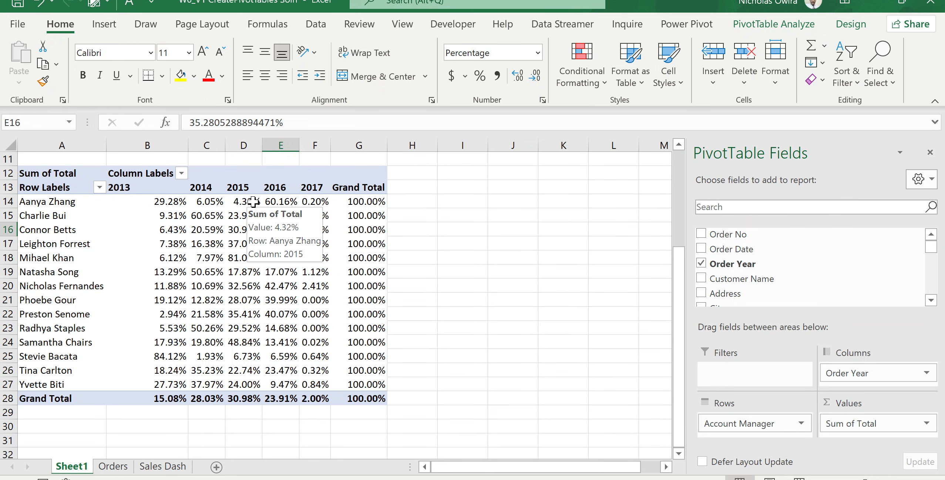
Sort the account managers ascending by their 2015 values, undo that sort, and sort them descending on the Grand Total column
{"action": "left_click", "coordinate": [253, 201]}
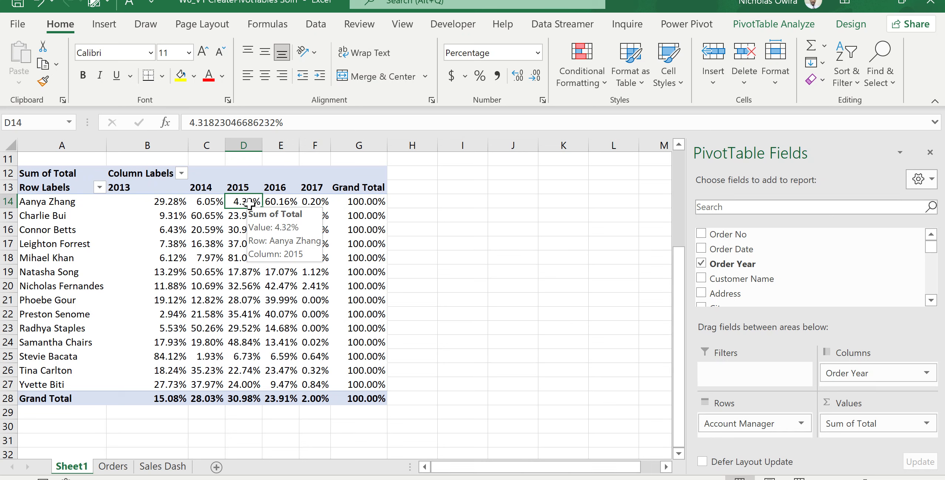
{"action": "left_click", "coordinate": [316, 25]}
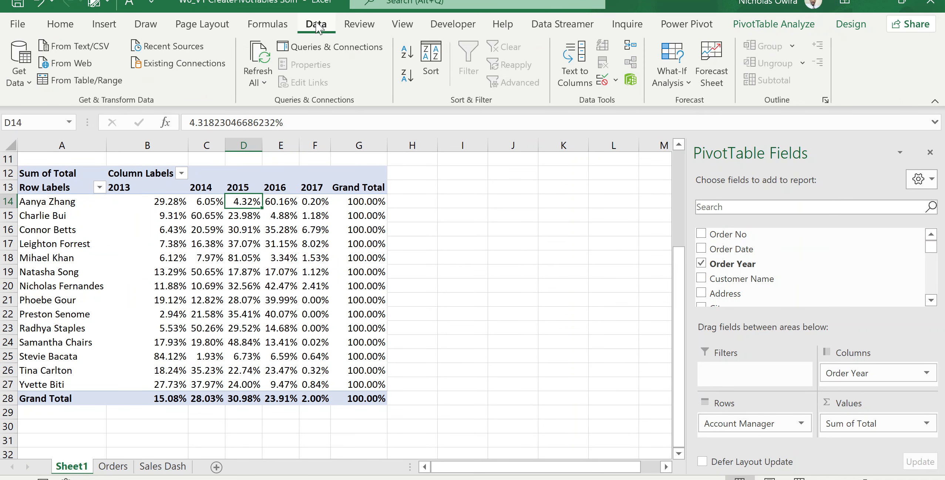
{"action": "left_click", "coordinate": [406, 52]}
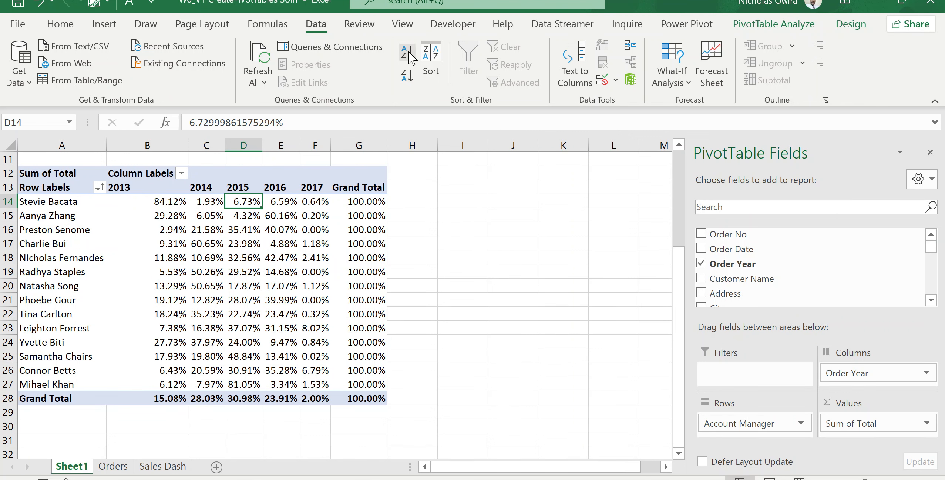
{"action": "left_click", "coordinate": [39, 4]}
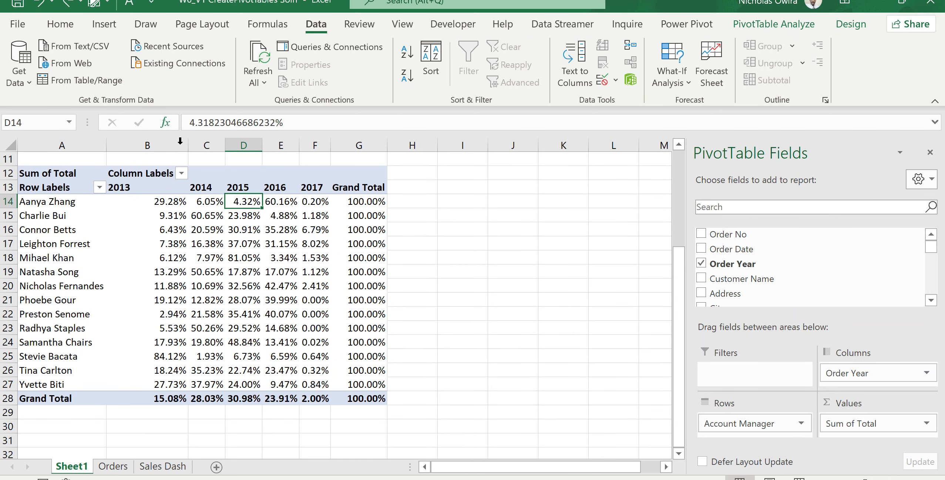
{"action": "key", "text": "ctrl+y"}
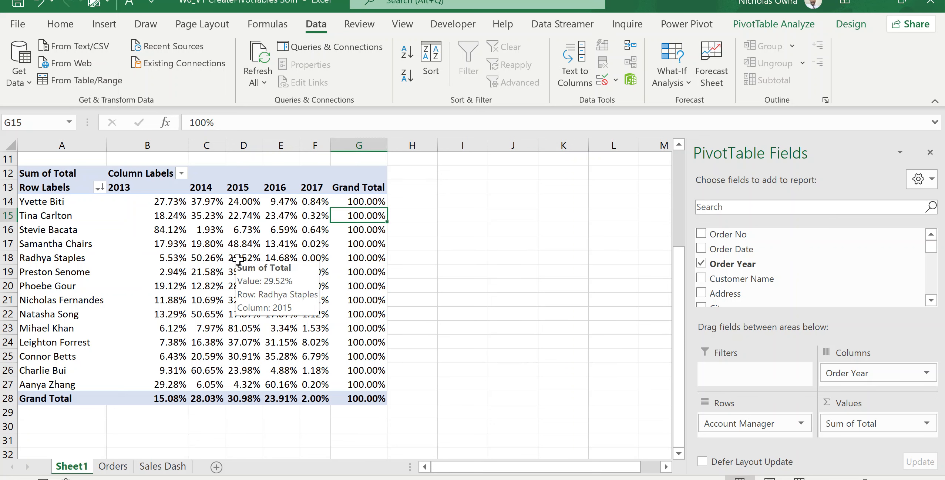
Set the account manager PivotTable's values back to No Calculation
{"action": "left_click", "coordinate": [237, 259]}
{"action": "right_click", "coordinate": [237, 258]}
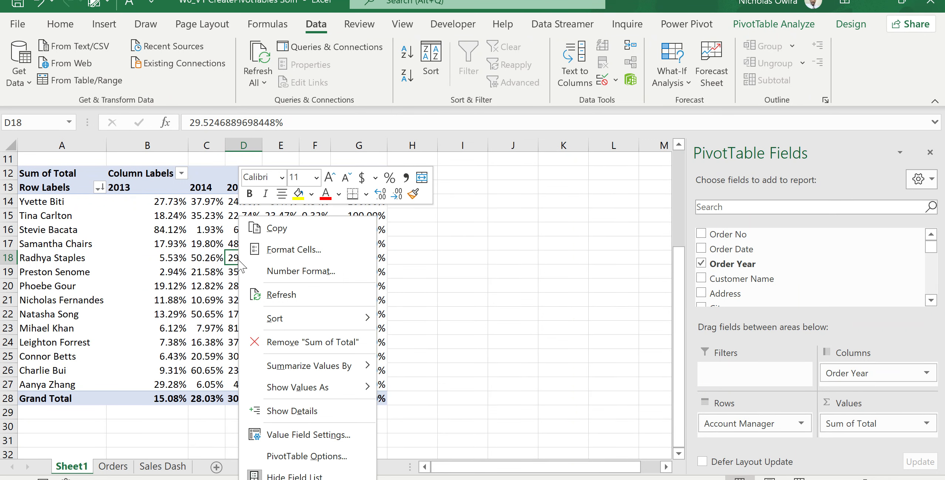
{"action": "mouse_move", "coordinate": [290, 387]}
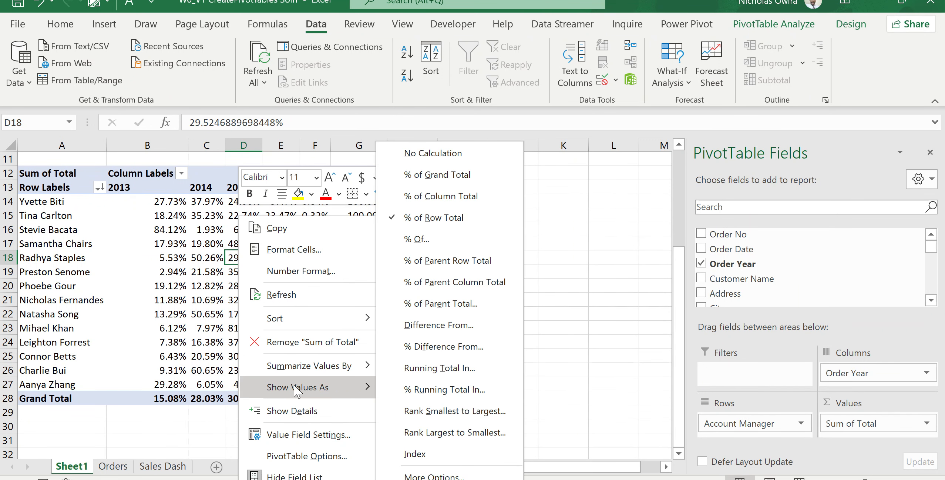
{"action": "left_click", "coordinate": [450, 155]}
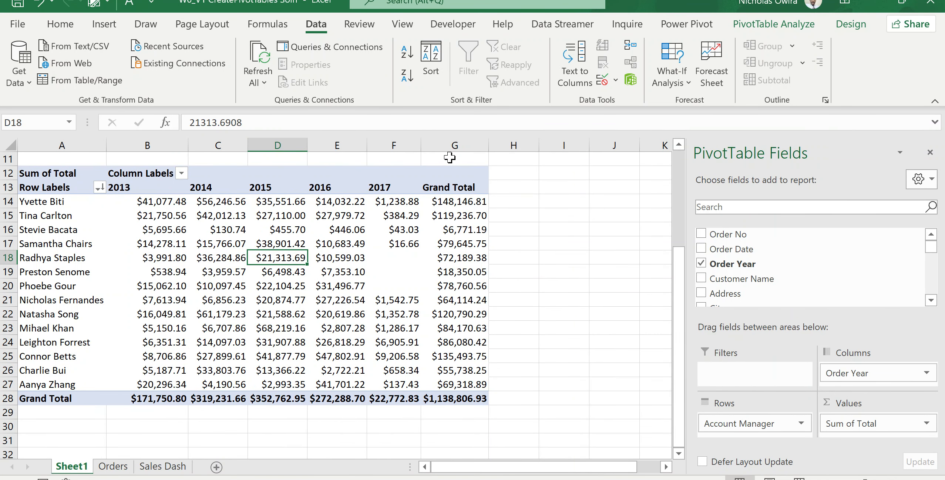
Add the State field to the lower PivotTable's rows and remove Account Manager from them
{"action": "mouse_move", "coordinate": [454, 227]}
{"action": "mouse_move", "coordinate": [89, 264]}
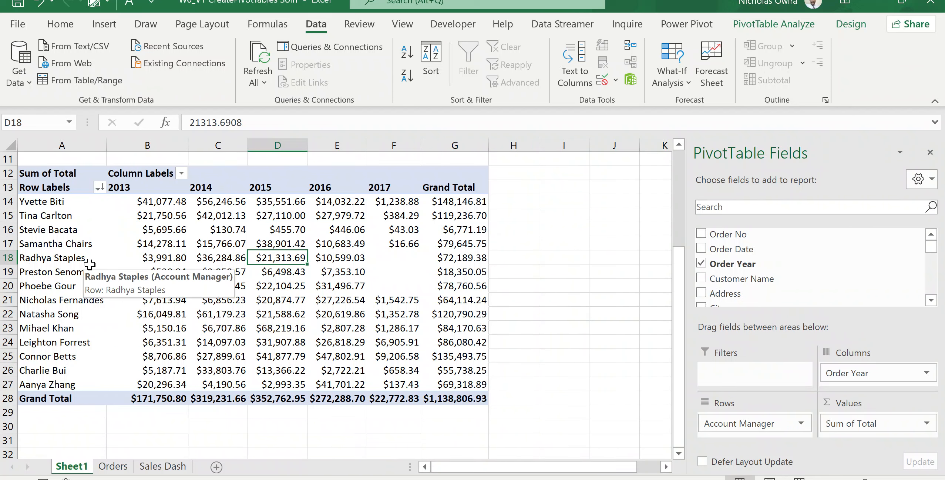
{"action": "mouse_move", "coordinate": [255, 303]}
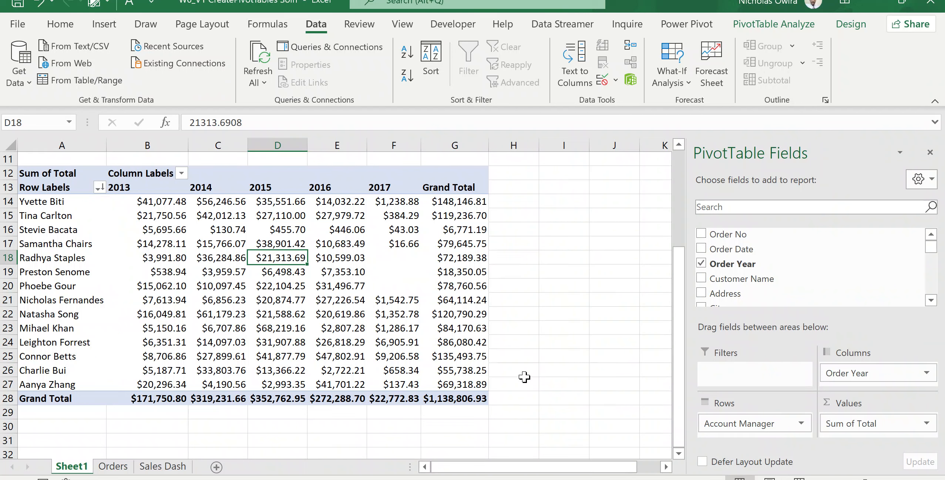
{"action": "left_click", "coordinate": [608, 450]}
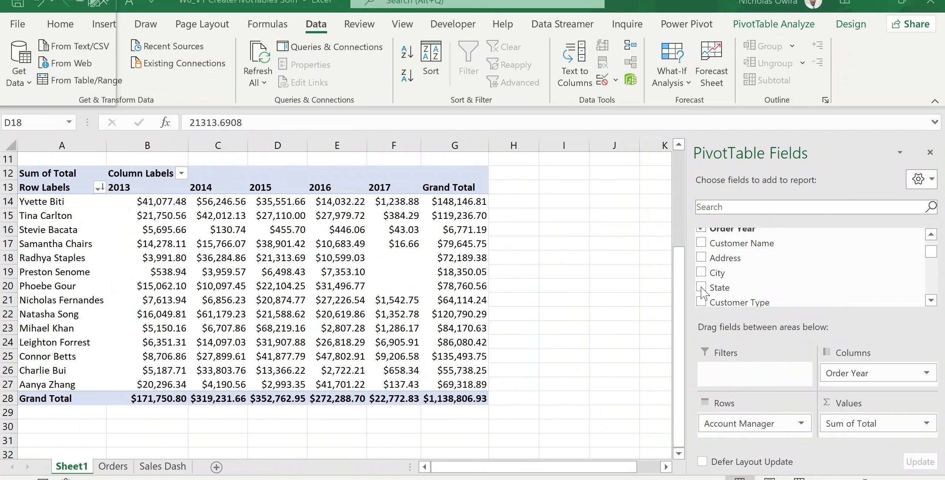
{"action": "left_click_drag", "start_coordinate": [702, 291], "coordinate": [753, 418]}
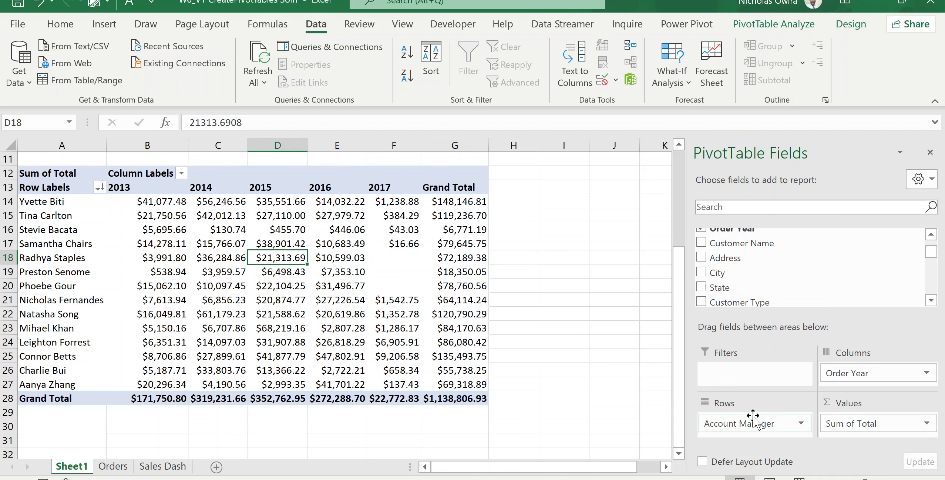
{"action": "left_click", "coordinate": [753, 422]}
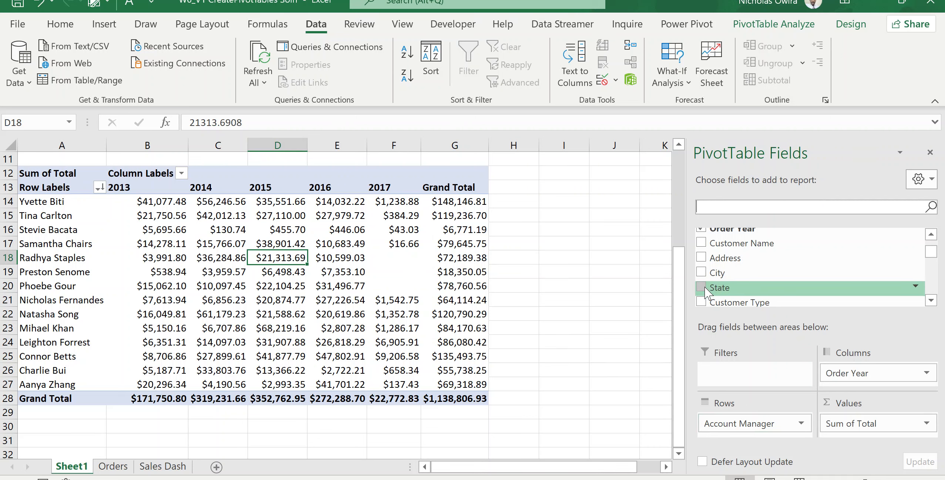
{"action": "left_click_drag", "start_coordinate": [714, 288], "coordinate": [770, 429]}
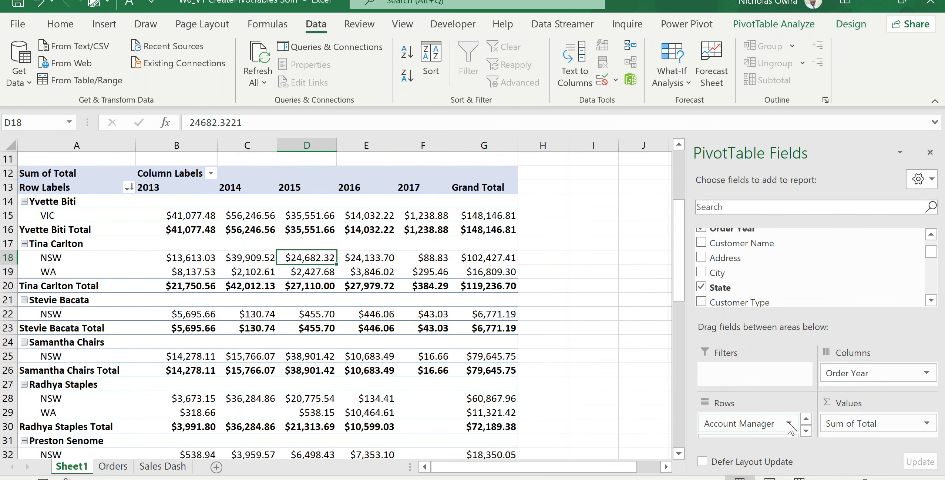
{"action": "left_click", "coordinate": [789, 426]}
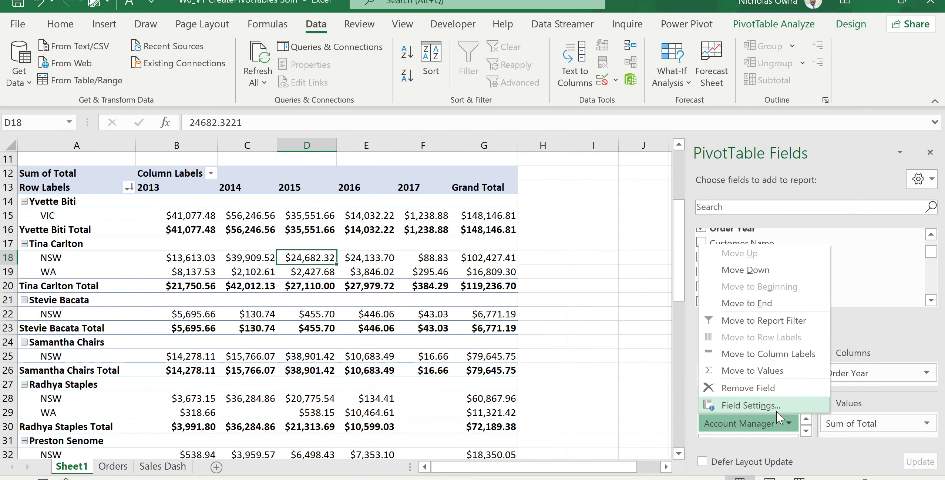
{"action": "left_click", "coordinate": [768, 391]}
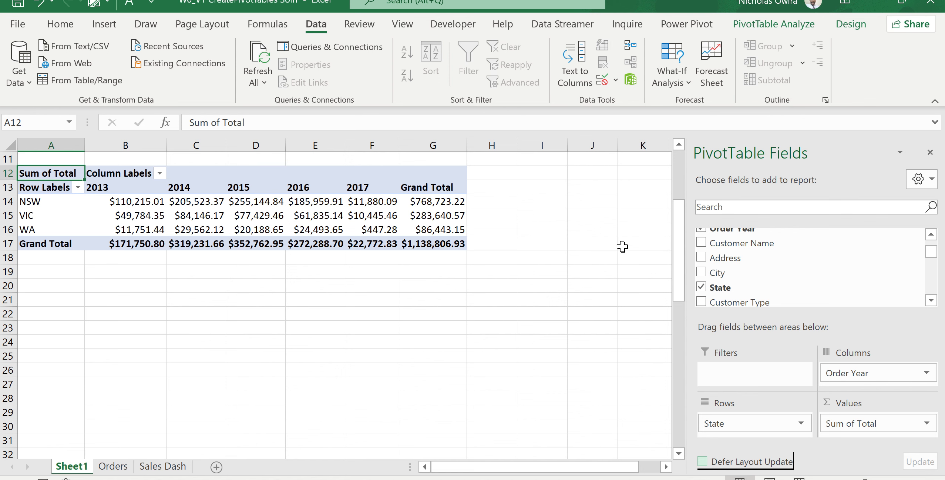
Search the field list for "acc" and add Account Manager as a report filter on the State PivotTable
{"action": "left_click", "coordinate": [679, 144]}
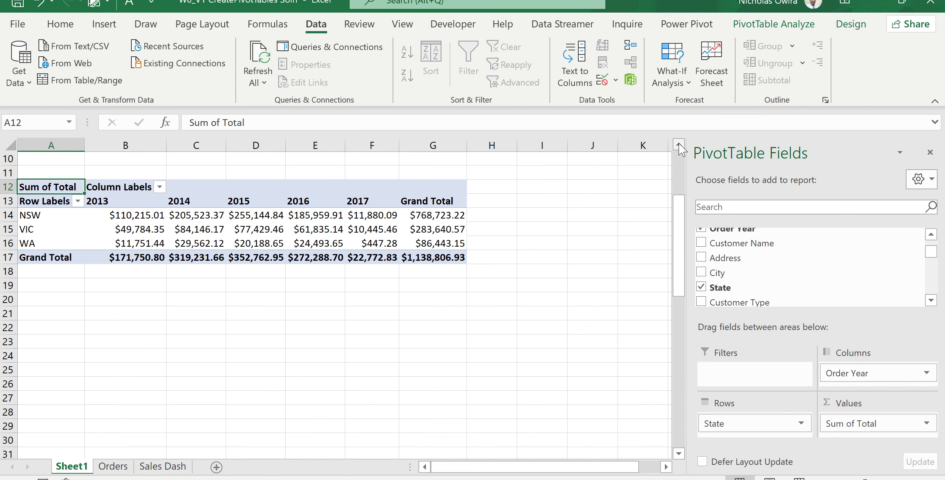
{"action": "left_click", "coordinate": [679, 143]}
{"action": "left_click", "coordinate": [679, 144]}
{"action": "left_click", "coordinate": [679, 143]}
{"action": "left_click", "coordinate": [679, 144]}
{"action": "left_click", "coordinate": [679, 143]}
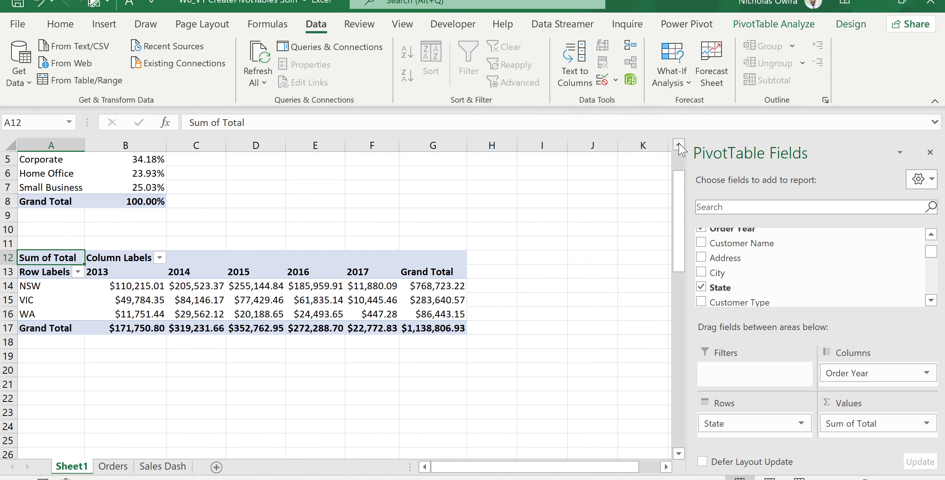
{"action": "left_click", "coordinate": [679, 145]}
{"action": "left_click", "coordinate": [679, 144]}
{"action": "left_click", "coordinate": [795, 206]}
{"action": "type", "text": "acc"}
{"action": "left_click_drag", "start_coordinate": [747, 234], "coordinate": [754, 374]}
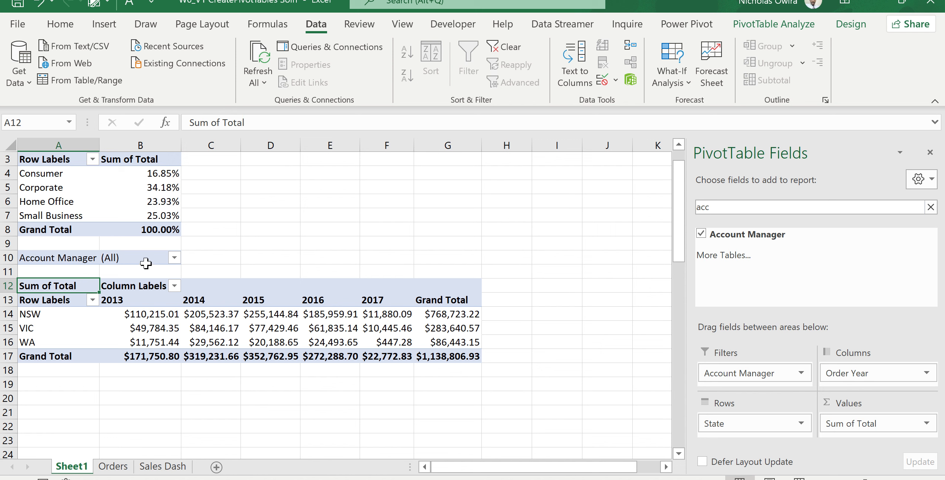
Filter the State PivotTable to only the first account manager listed in the Account Manager report filter
{"action": "left_click", "coordinate": [174, 258]}
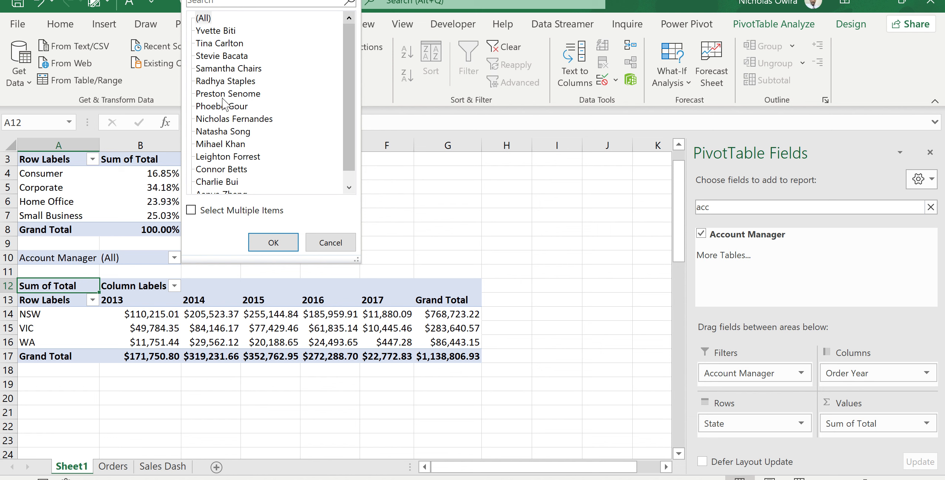
{"action": "left_click", "coordinate": [216, 31]}
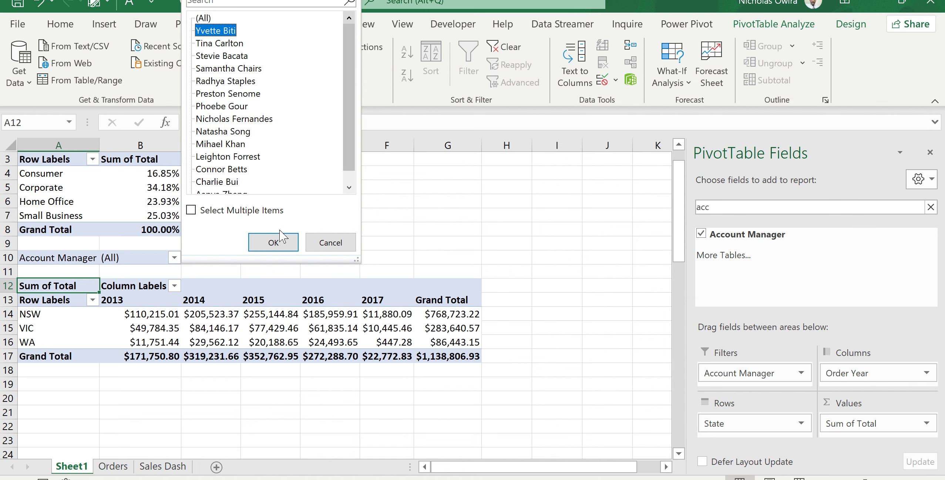
{"action": "left_click", "coordinate": [274, 242]}
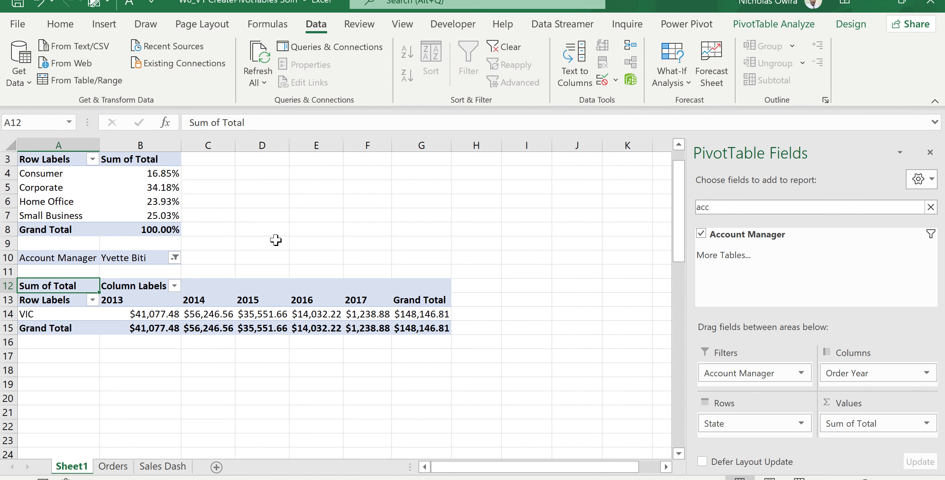
{"action": "mouse_move", "coordinate": [122, 332]}
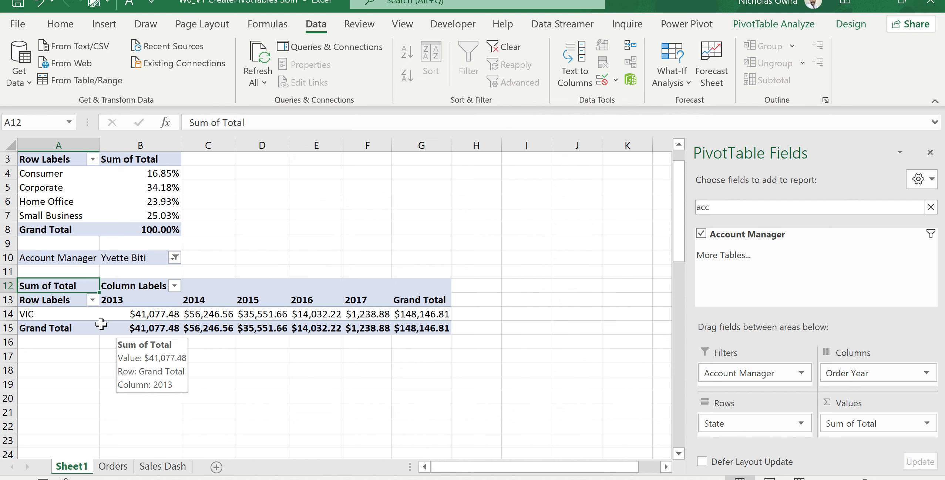
Reset the Account Manager report filter to (All)
{"action": "left_click", "coordinate": [174, 258]}
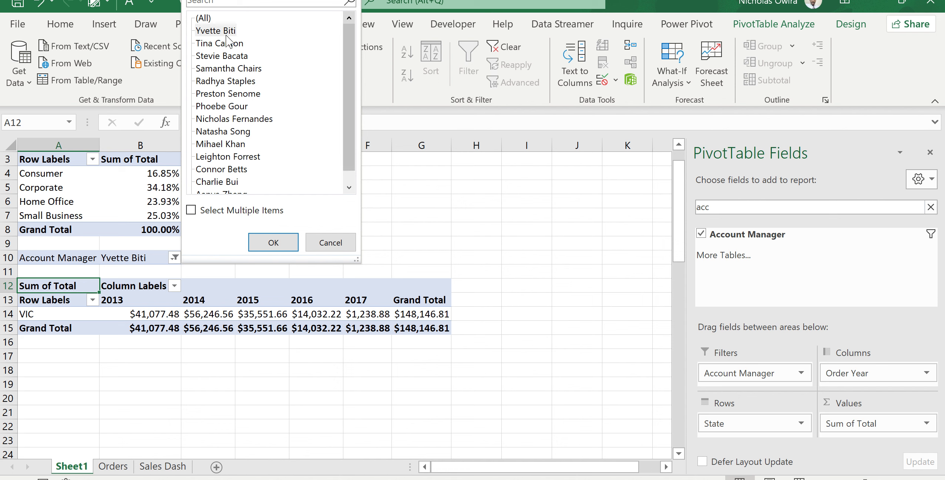
{"action": "left_click", "coordinate": [203, 18]}
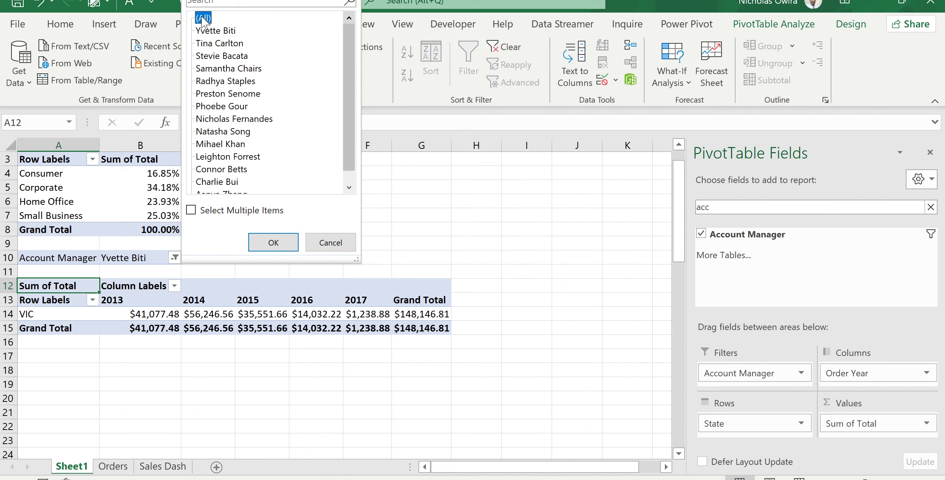
{"action": "left_click", "coordinate": [273, 242]}
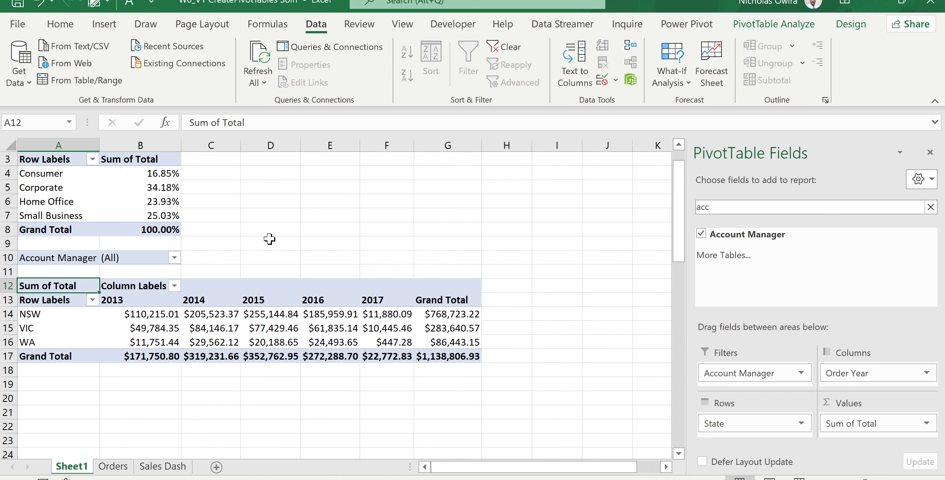
Enable Select Multiple Items in the Account Manager report filter and keep every manager checked
{"action": "left_click", "coordinate": [174, 257]}
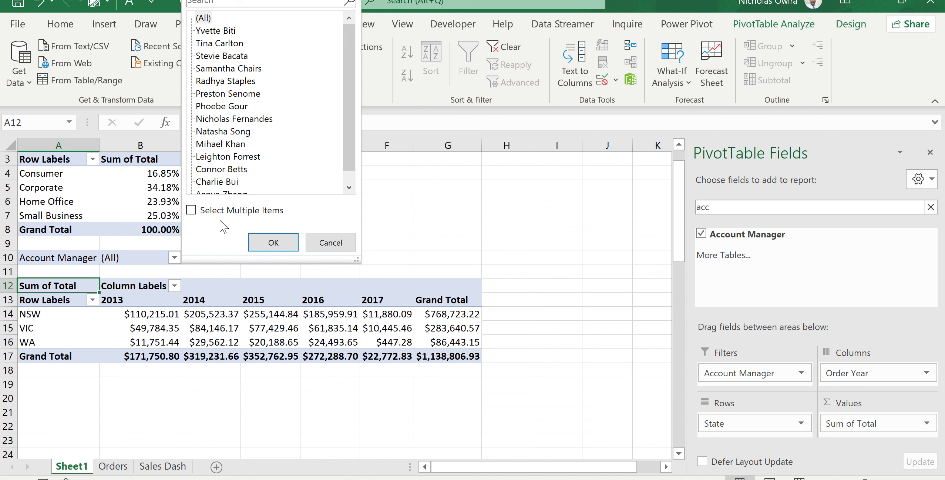
{"action": "left_click", "coordinate": [191, 209]}
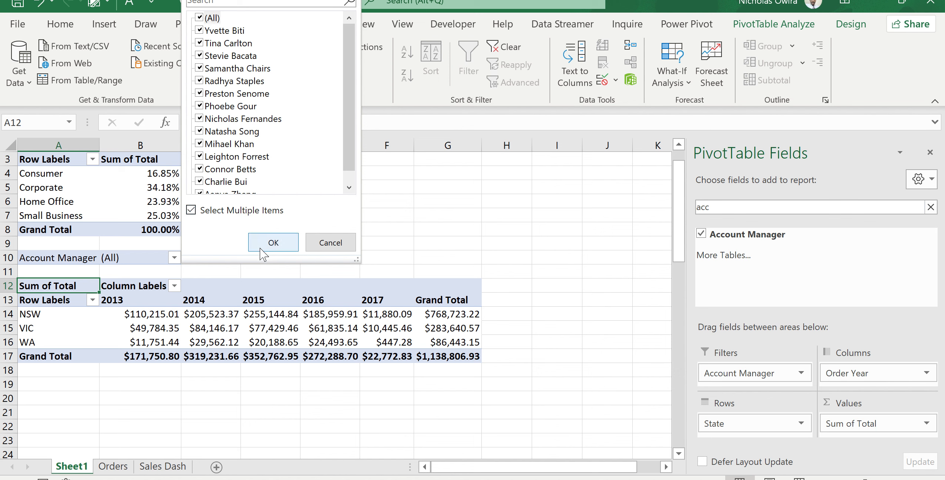
{"action": "left_click", "coordinate": [273, 242]}
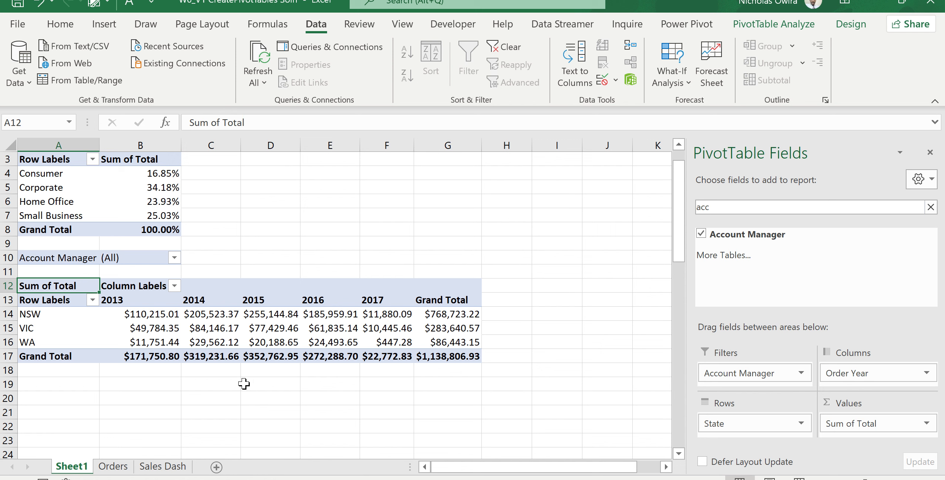
{"action": "left_click", "coordinate": [774, 25]}
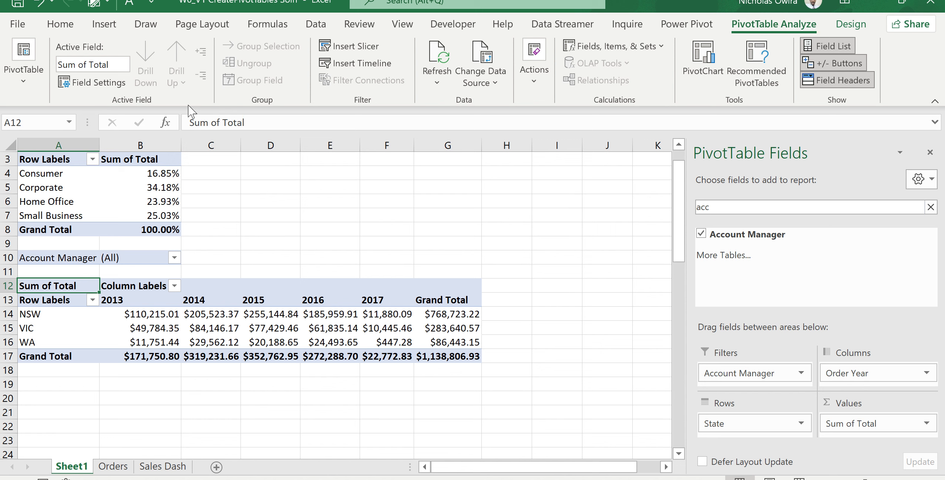
{"action": "left_click", "coordinate": [23, 86]}
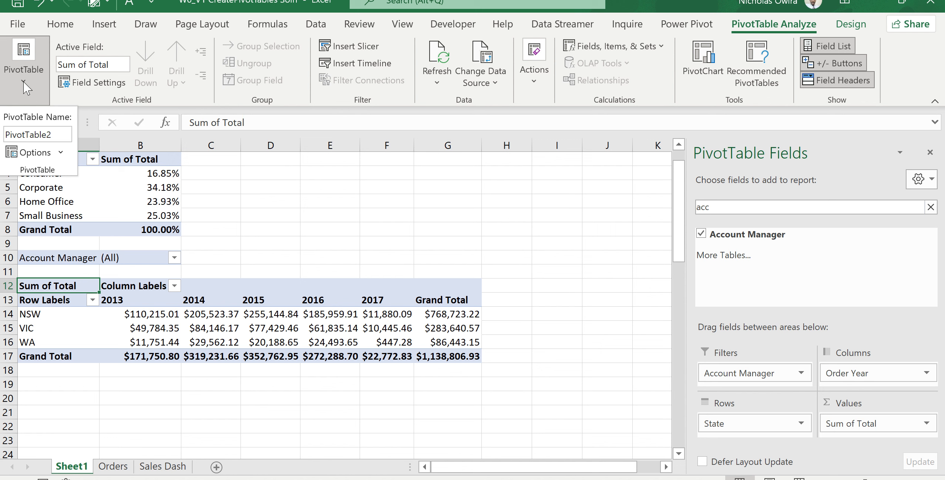
{"action": "left_click", "coordinate": [61, 152]}
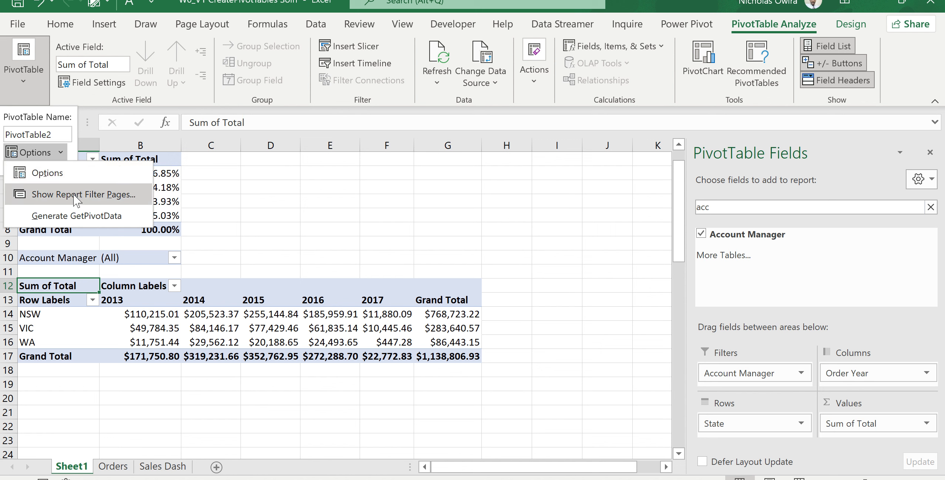
{"action": "left_click", "coordinate": [268, 235]}
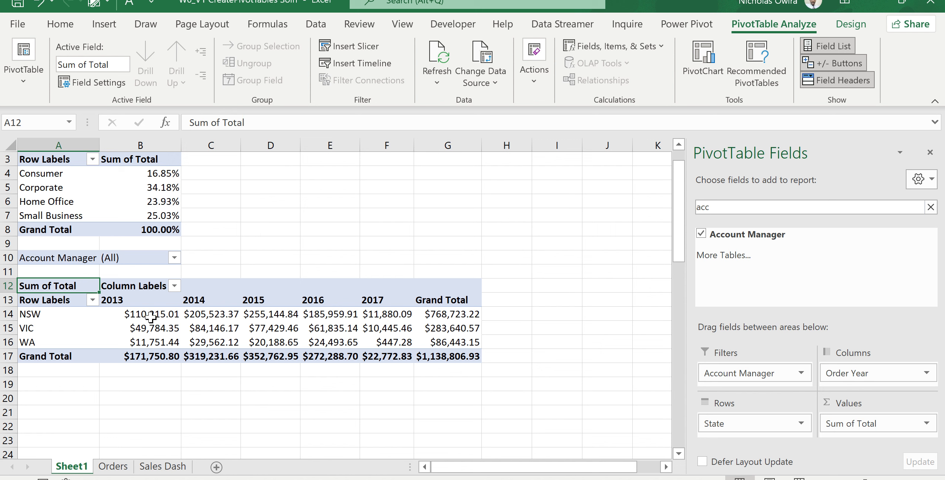
Recheck the Account Manager report filter and apply multiple item selection with all managers included
{"action": "left_click", "coordinate": [174, 258]}
{"action": "left_click", "coordinate": [191, 210]}
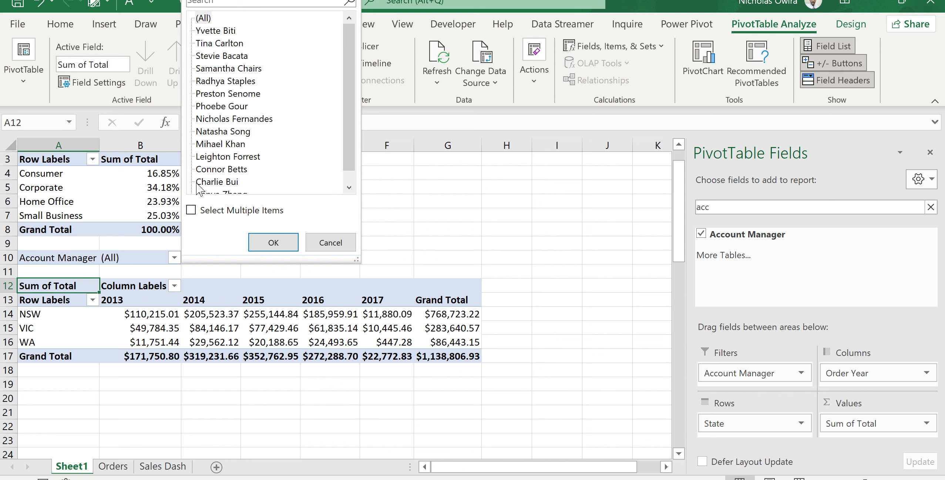
{"action": "left_click", "coordinate": [277, 239]}
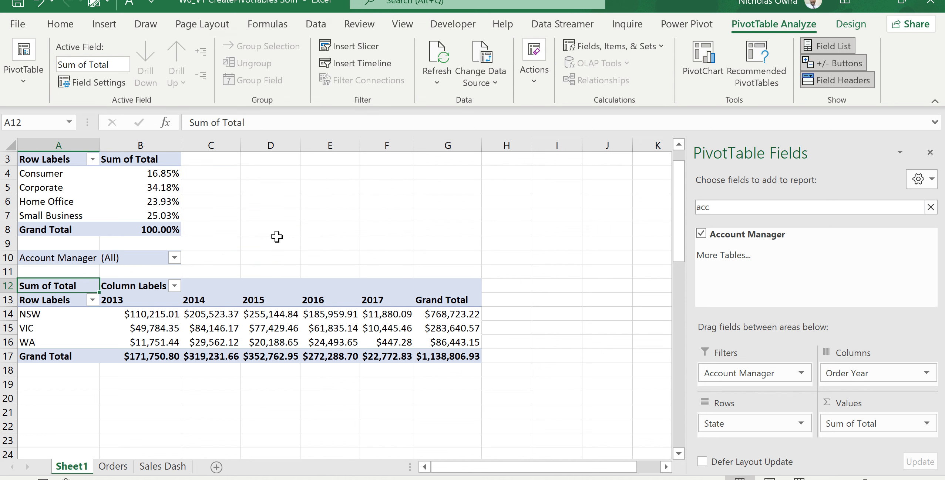
{"action": "left_click", "coordinate": [174, 257]}
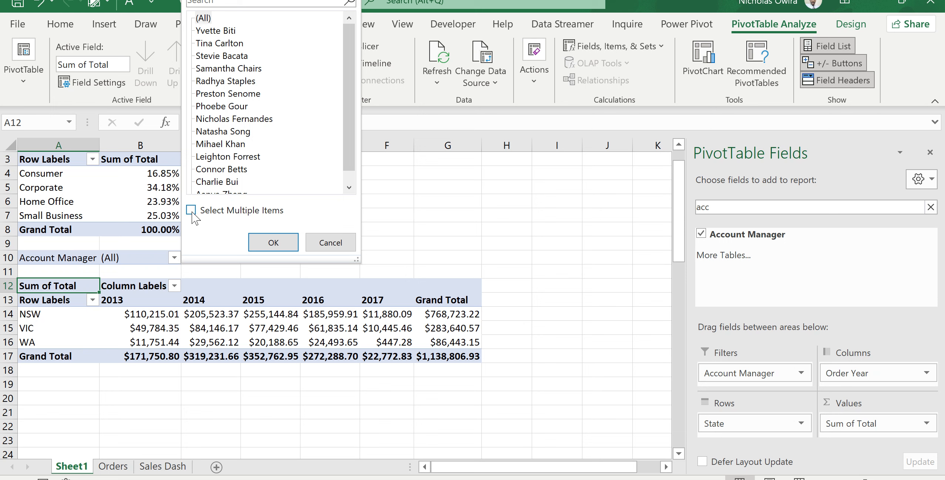
{"action": "left_click", "coordinate": [192, 211]}
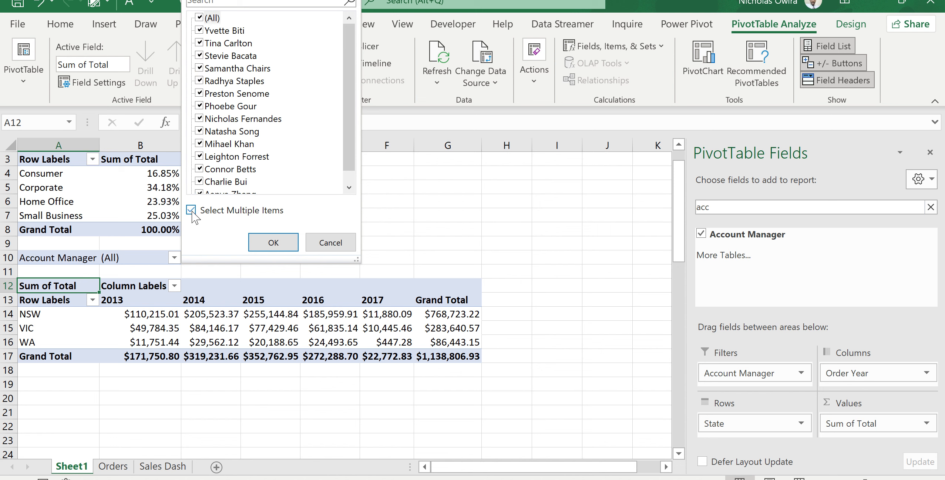
{"action": "left_click", "coordinate": [270, 244]}
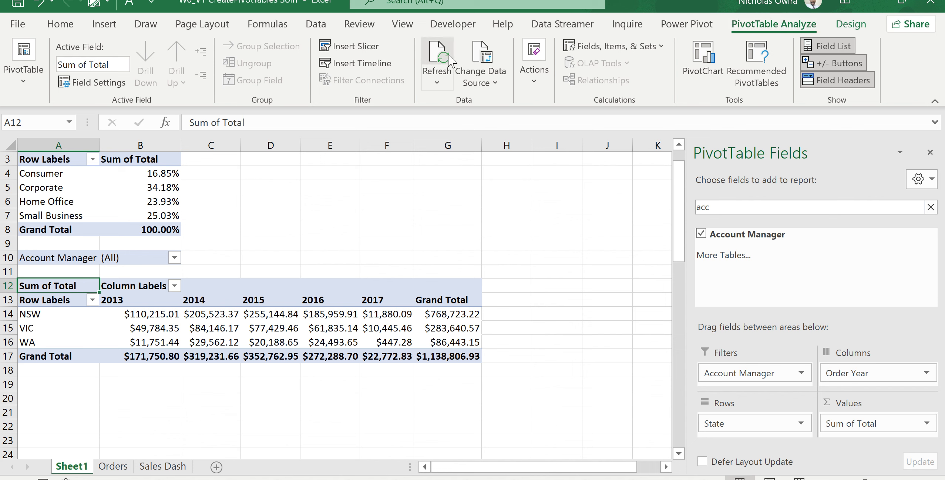
Generate separate report filter pages from the State PivotTable for each Account Manager
{"action": "left_click", "coordinate": [23, 85]}
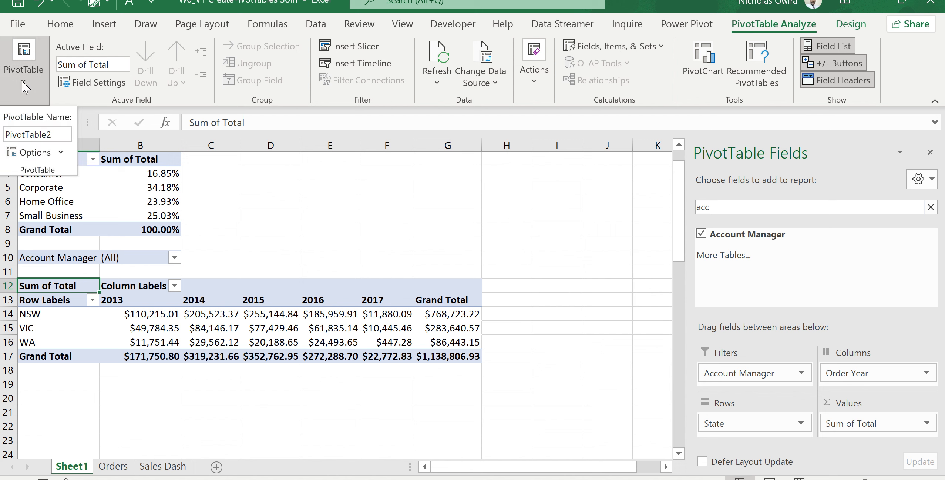
{"action": "left_click", "coordinate": [62, 153]}
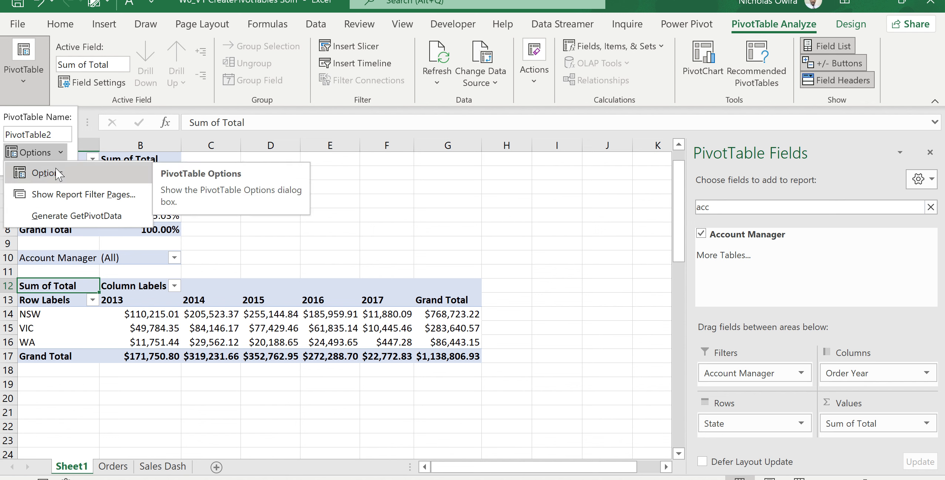
{"action": "left_click", "coordinate": [78, 195]}
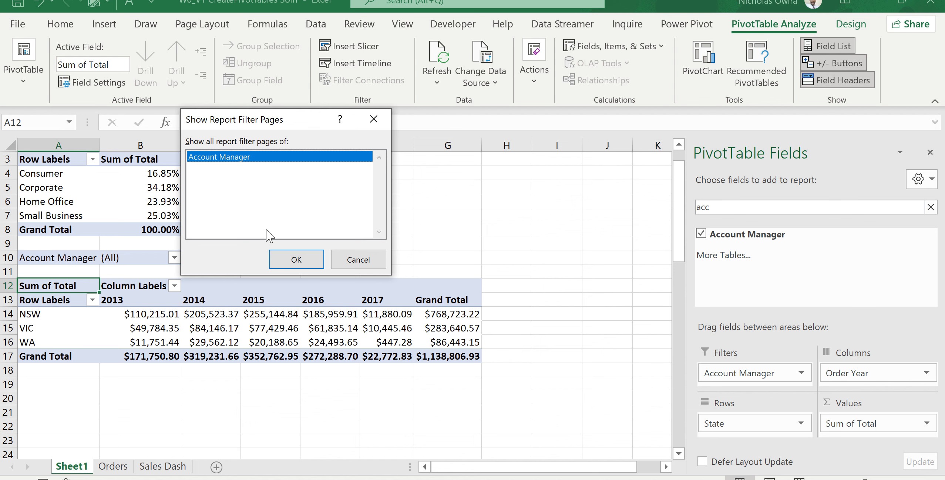
{"action": "left_click", "coordinate": [298, 263]}
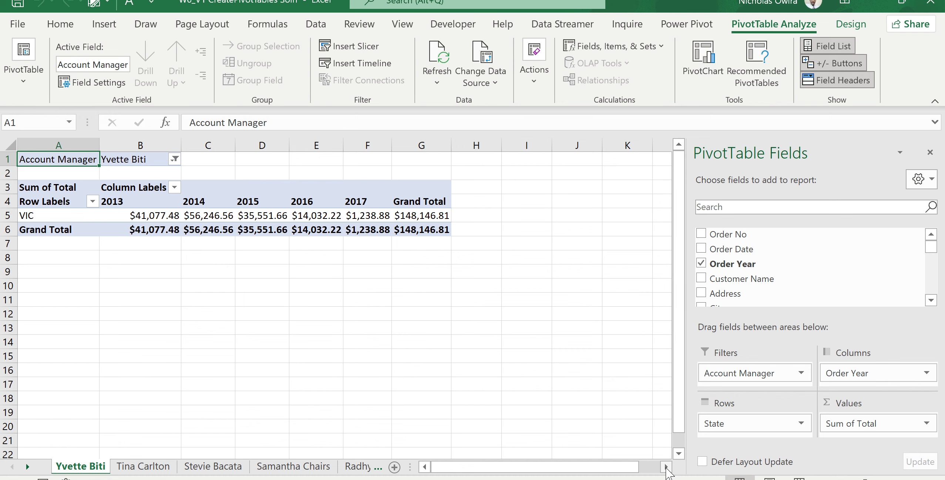
Review the sales by State and year on the first six account manager sheets
{"action": "left_click", "coordinate": [666, 467]}
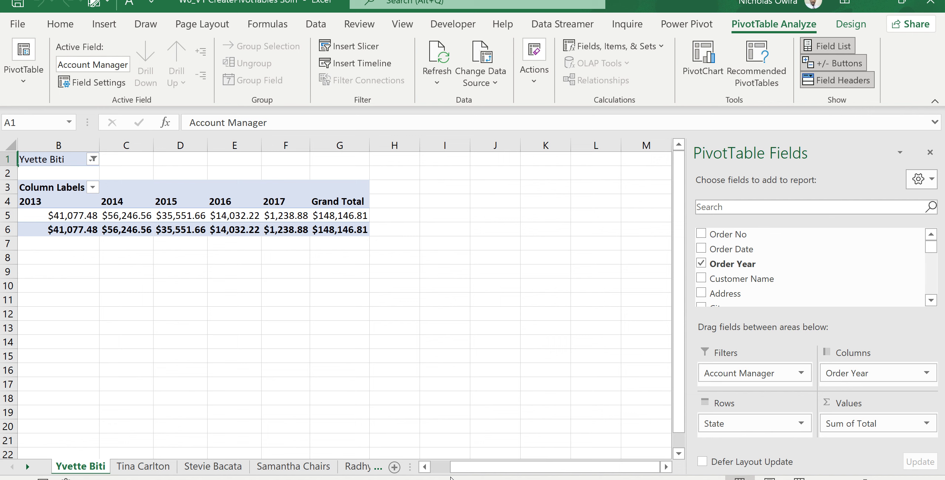
{"action": "left_click", "coordinate": [426, 468]}
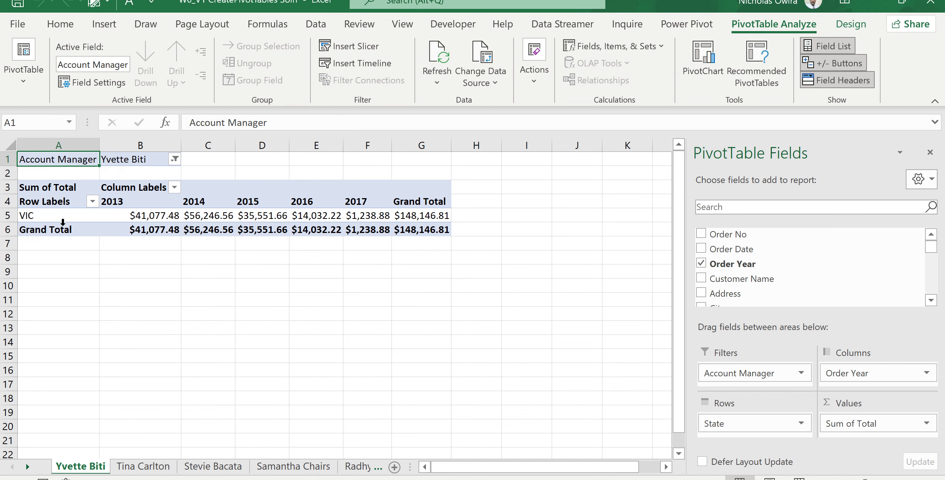
{"action": "mouse_move", "coordinate": [152, 217]}
{"action": "left_click", "coordinate": [150, 470]}
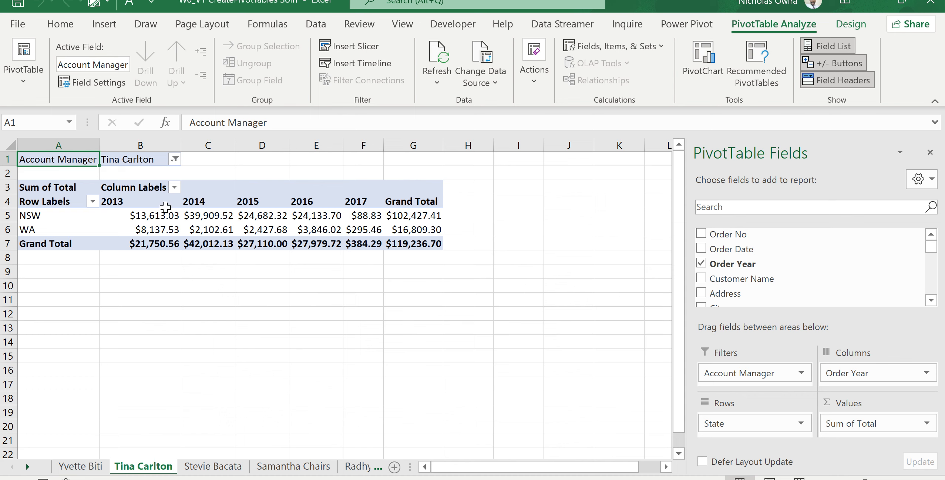
{"action": "left_click", "coordinate": [222, 467]}
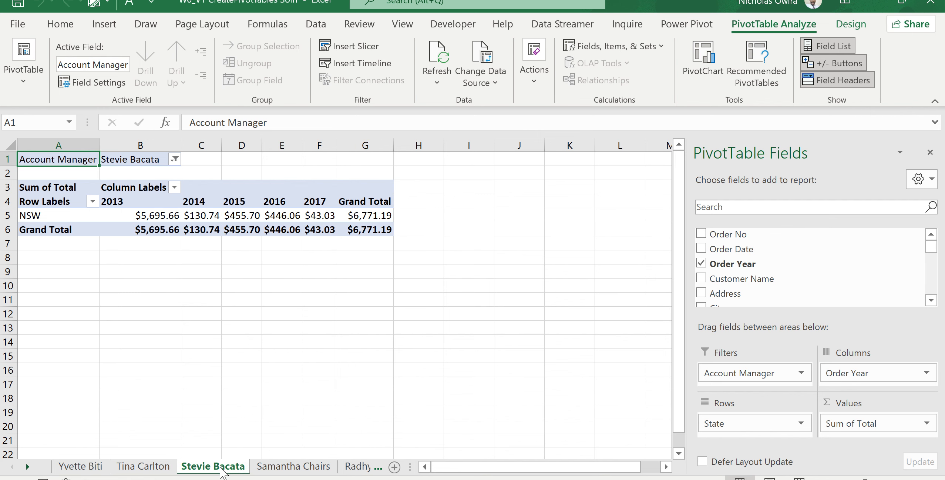
{"action": "left_click", "coordinate": [260, 467]}
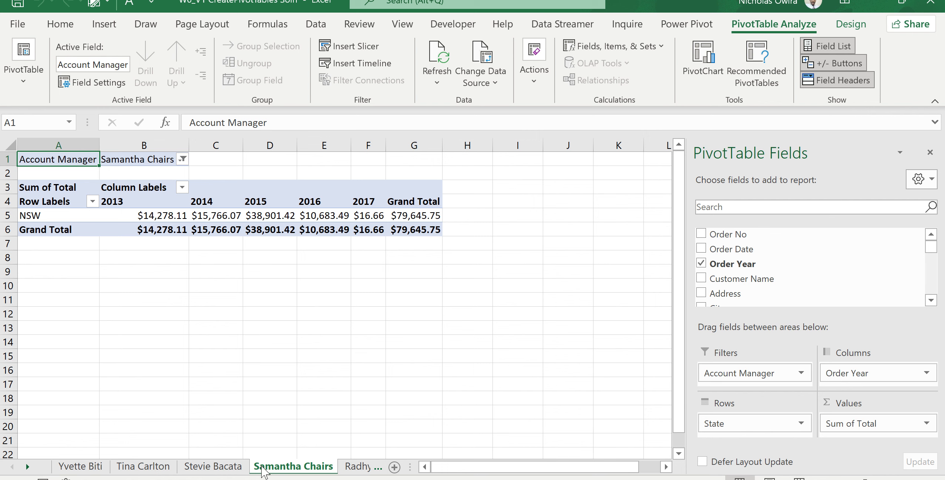
{"action": "left_click", "coordinate": [352, 470]}
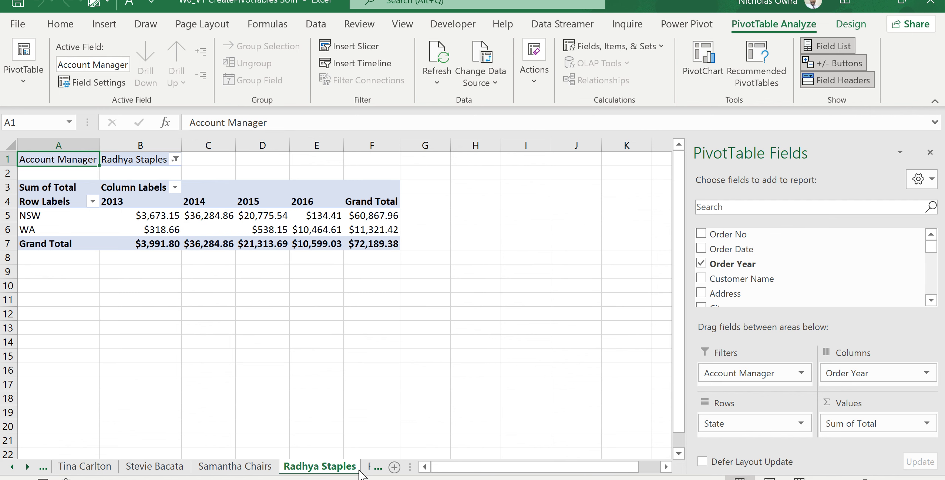
{"action": "left_click", "coordinate": [372, 470]}
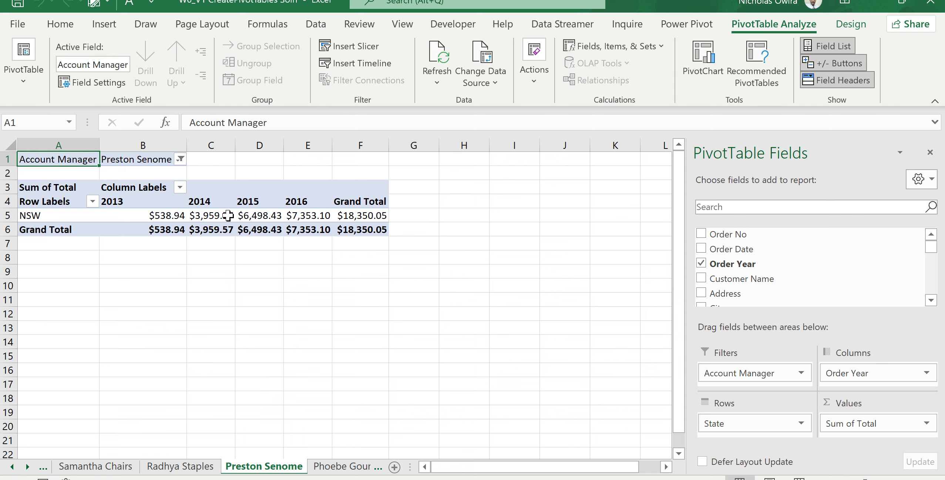
Show the Sum of Total values on the sixth account manager's sheet as % of Row Total
{"action": "mouse_move", "coordinate": [228, 215]}
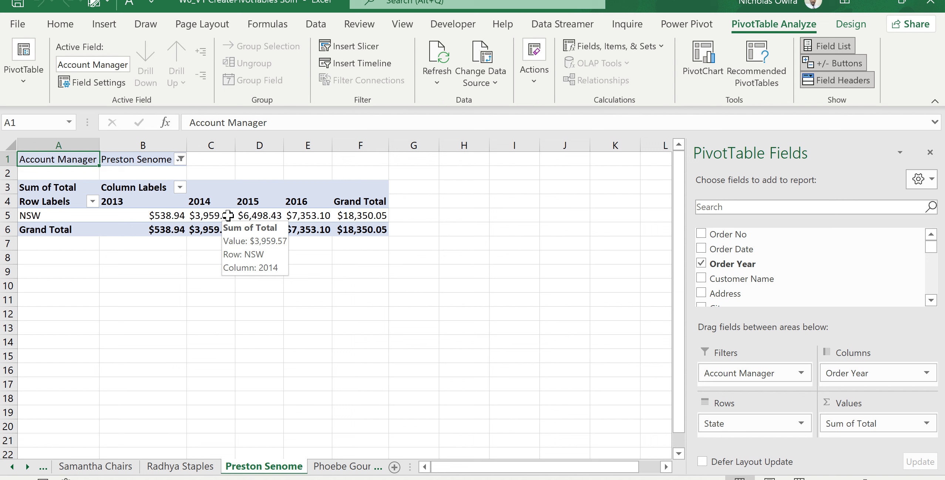
{"action": "left_click", "coordinate": [228, 215]}
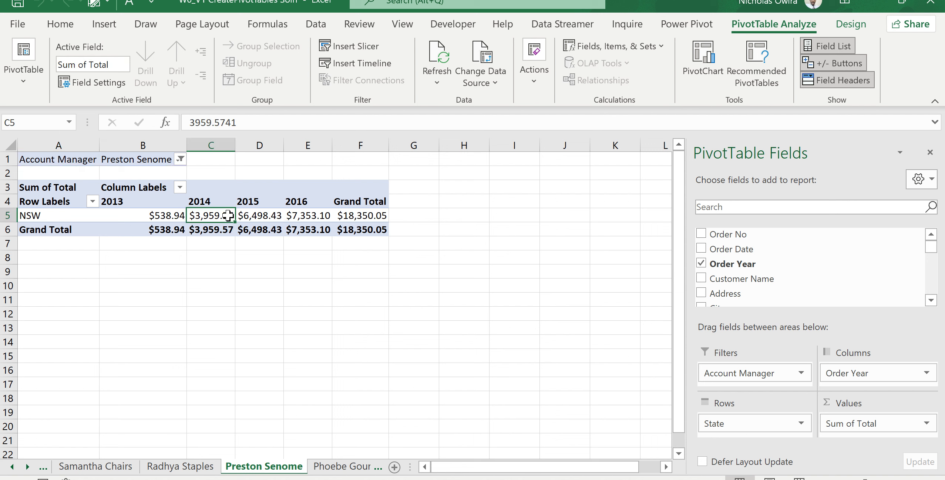
{"action": "right_click", "coordinate": [228, 215]}
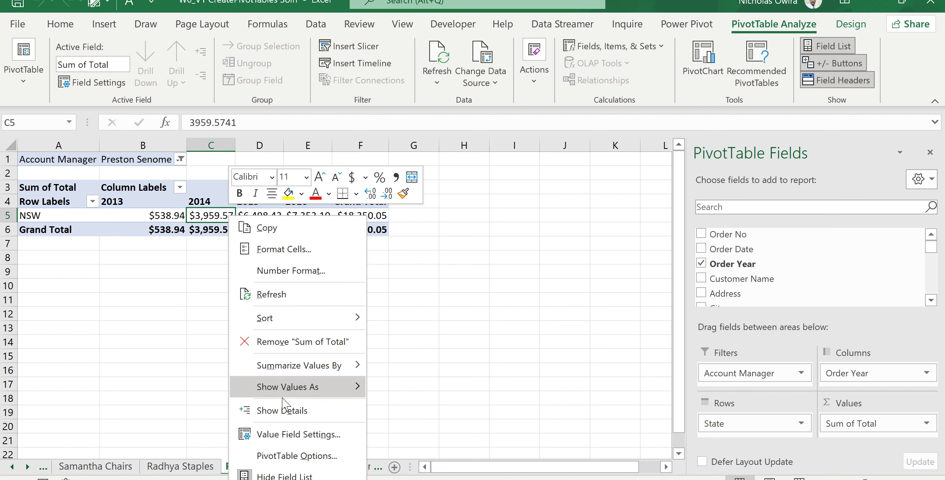
{"action": "mouse_move", "coordinate": [282, 394]}
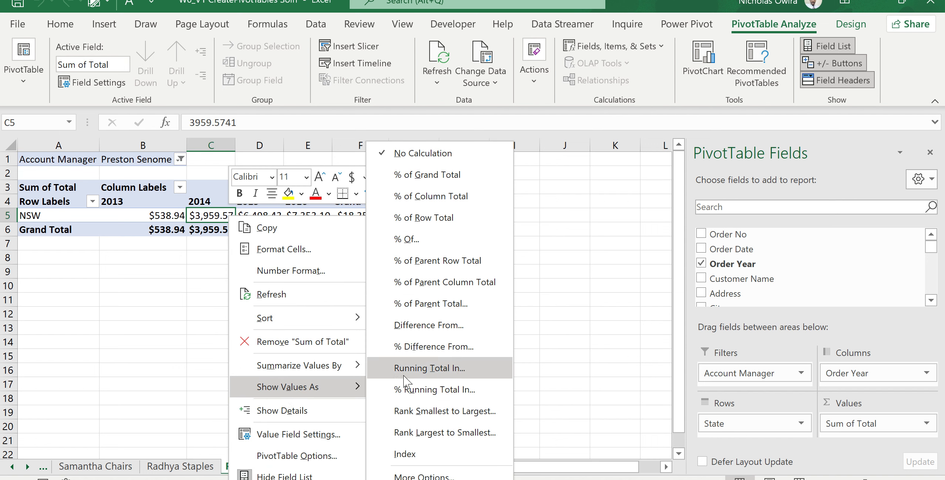
{"action": "left_click", "coordinate": [424, 218]}
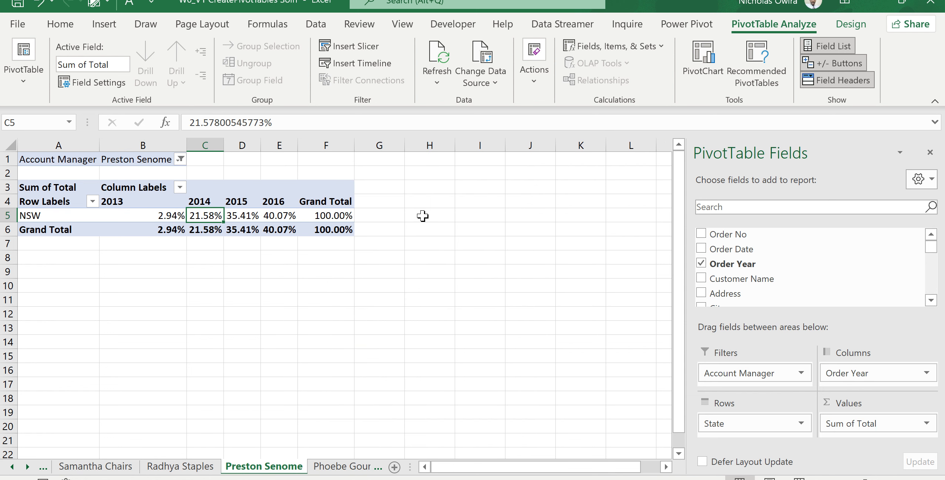
{"action": "left_click", "coordinate": [295, 243]}
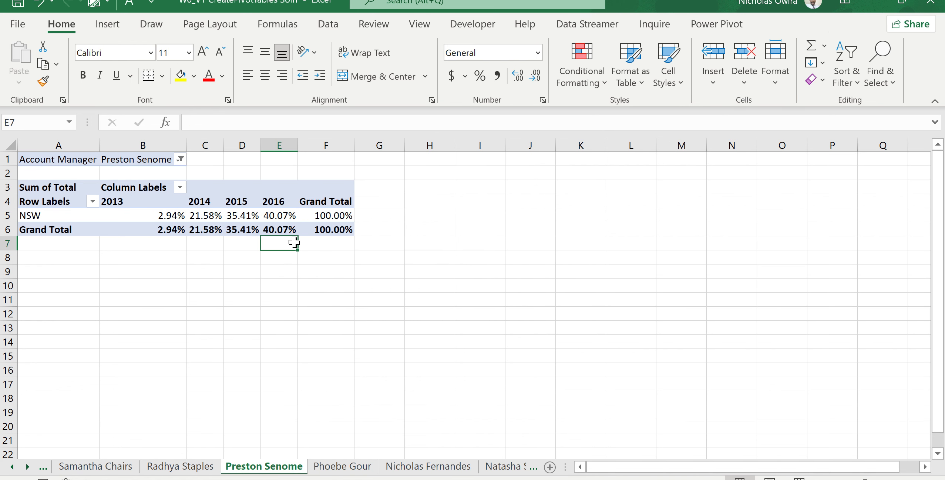
{"action": "left_click", "coordinate": [173, 273]}
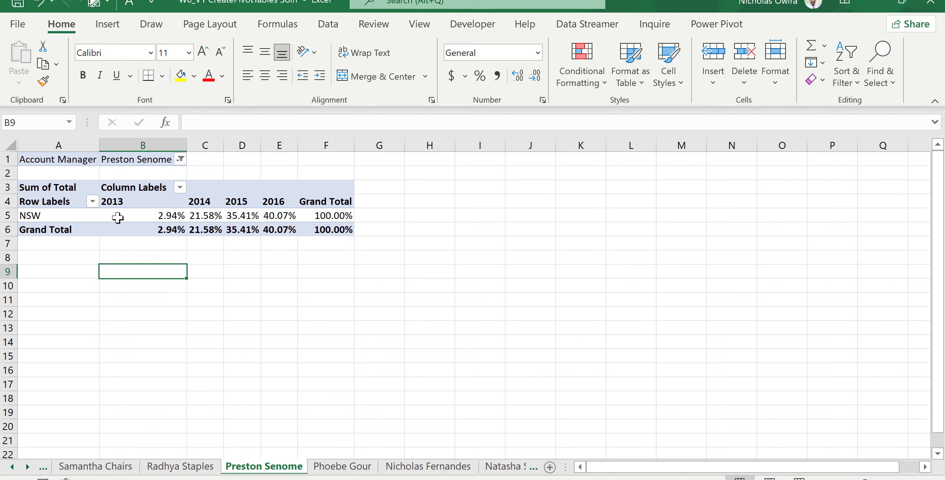
{"action": "mouse_move", "coordinate": [280, 221]}
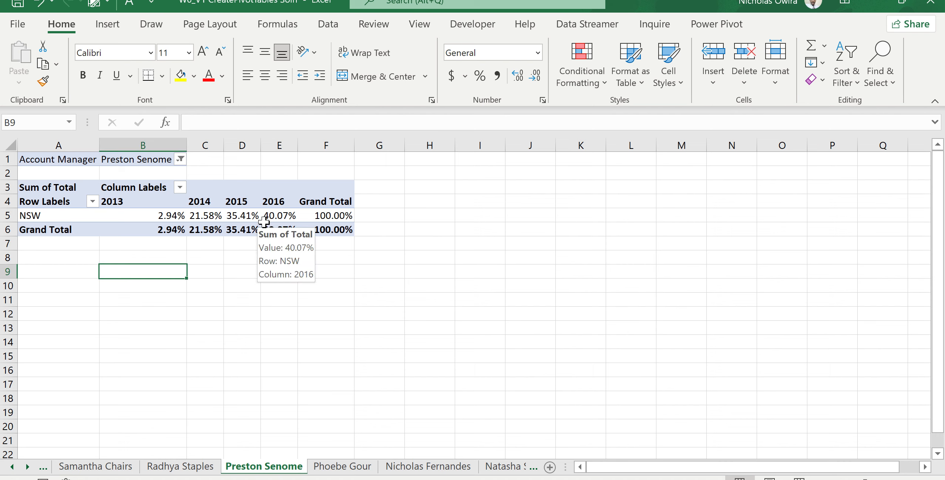